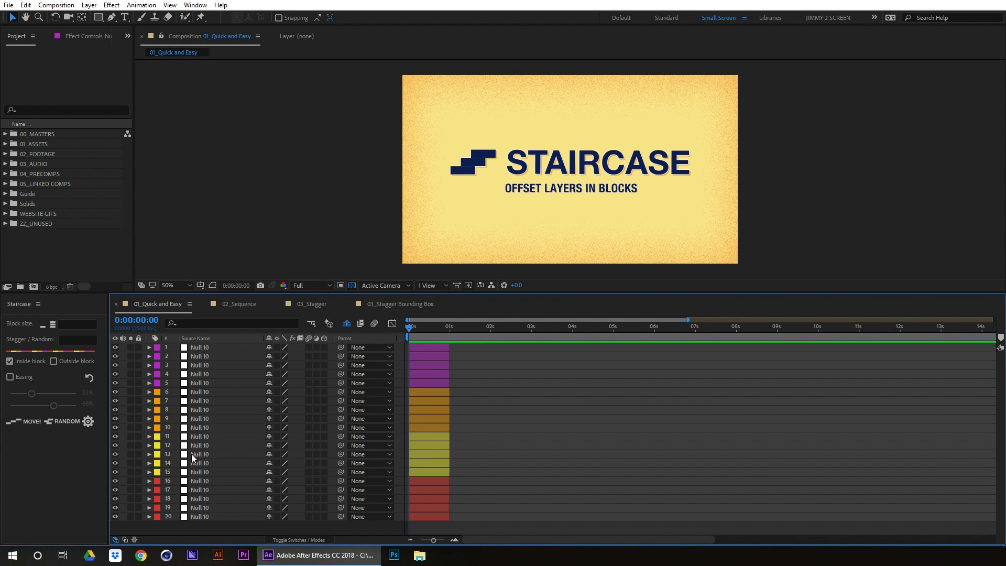
Select layers 1–20 and stagger them by 5 within each five-layer block
key("equal")
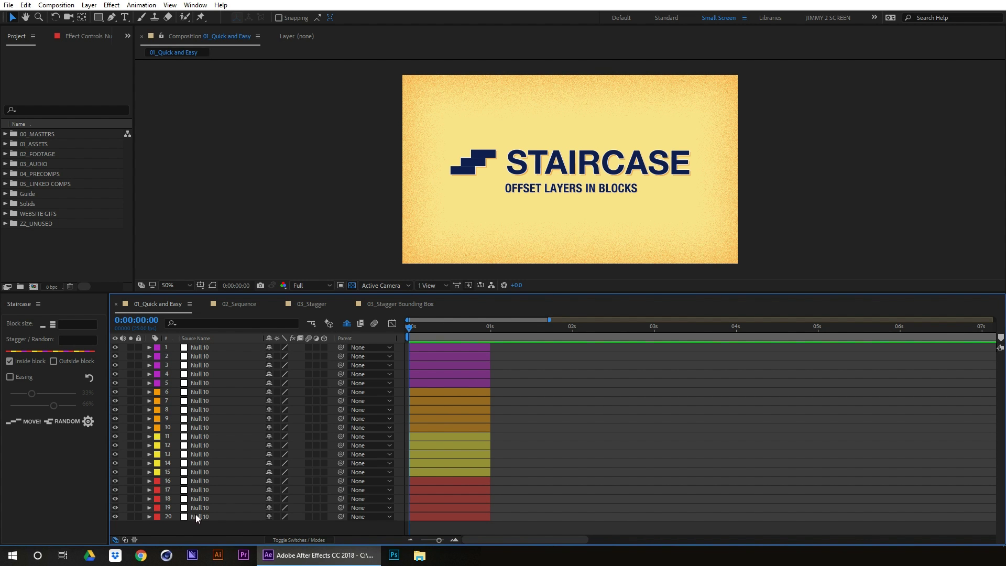
left_click(198, 516)
left_click(202, 348, "shift")
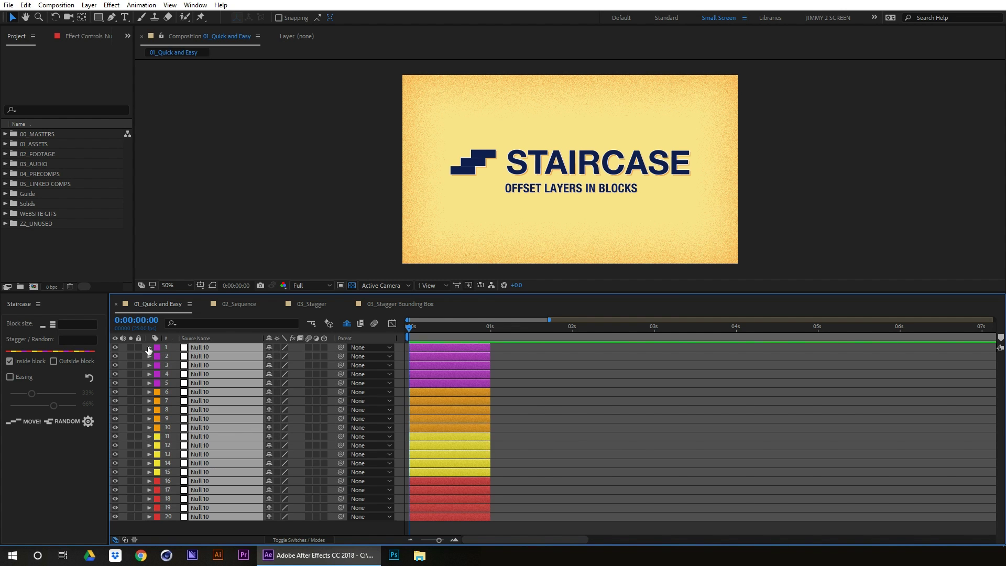
left_click(74, 339)
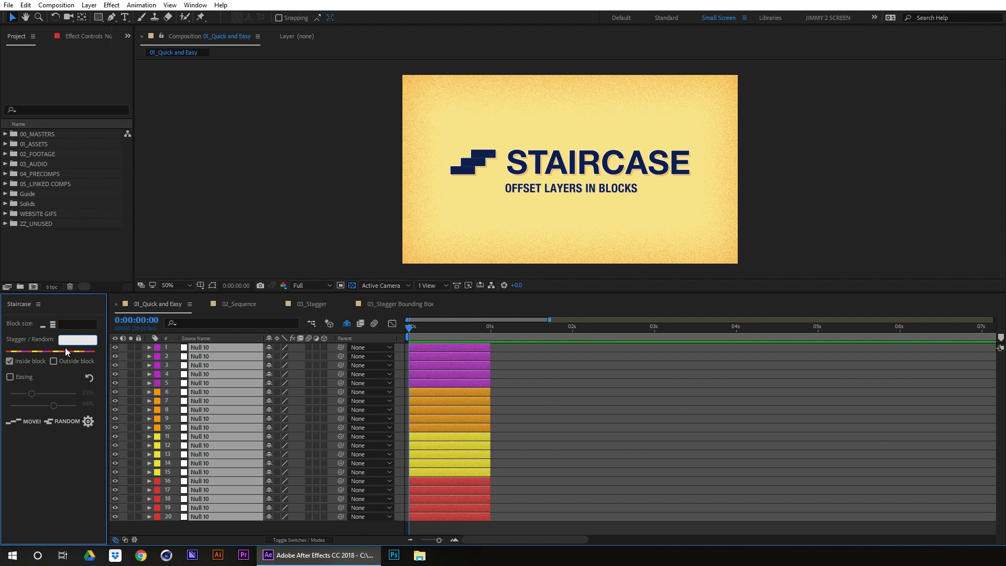
type("5")
left_click(22, 424)
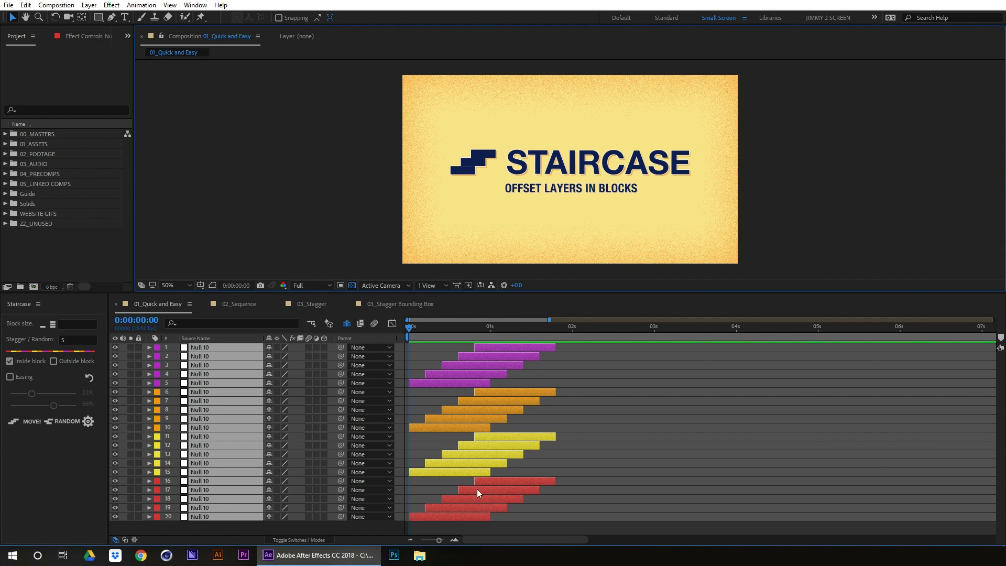
Switch Staircase from Inside block to Outside block and apply the stagger
left_click(409, 540)
left_click(455, 540)
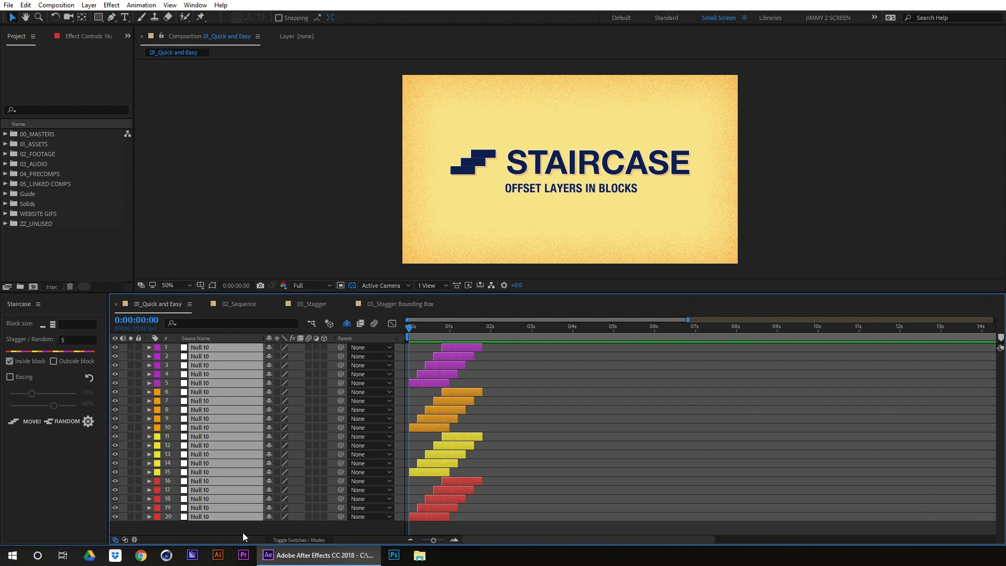
left_click(22, 361)
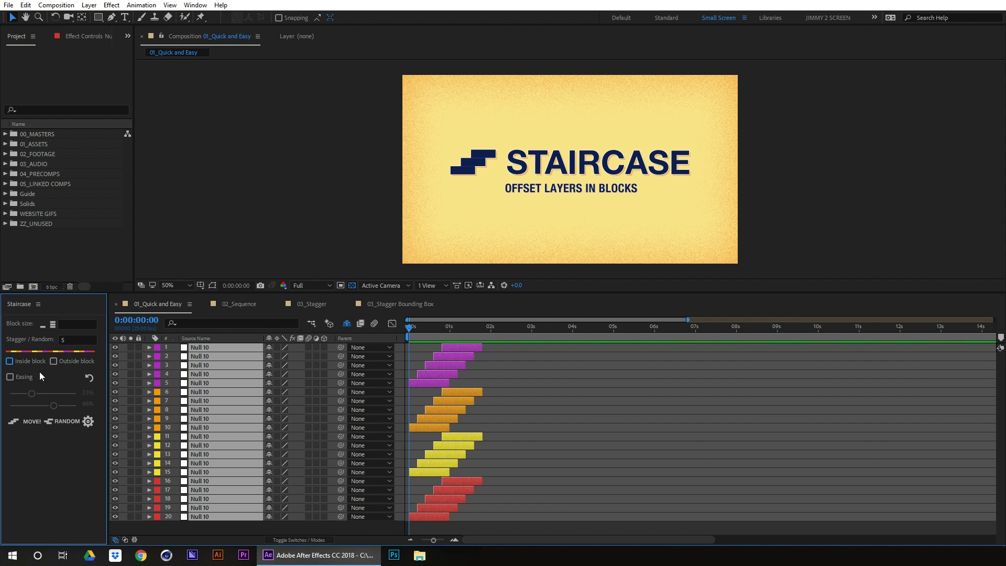
left_click(62, 364)
left_click(15, 421)
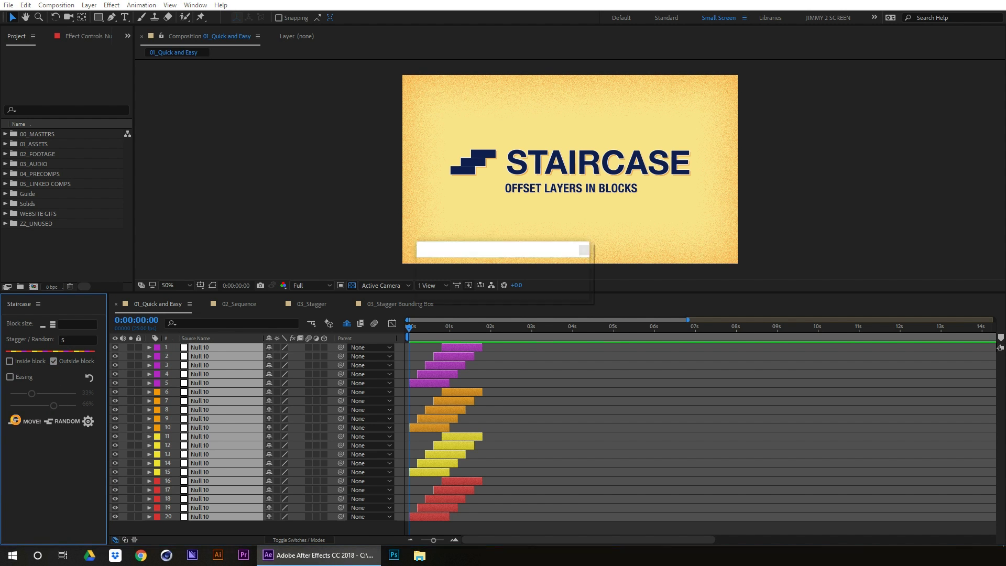
Preview the block offsets, then realign all layer bars to start at frame 0
left_click(455, 541)
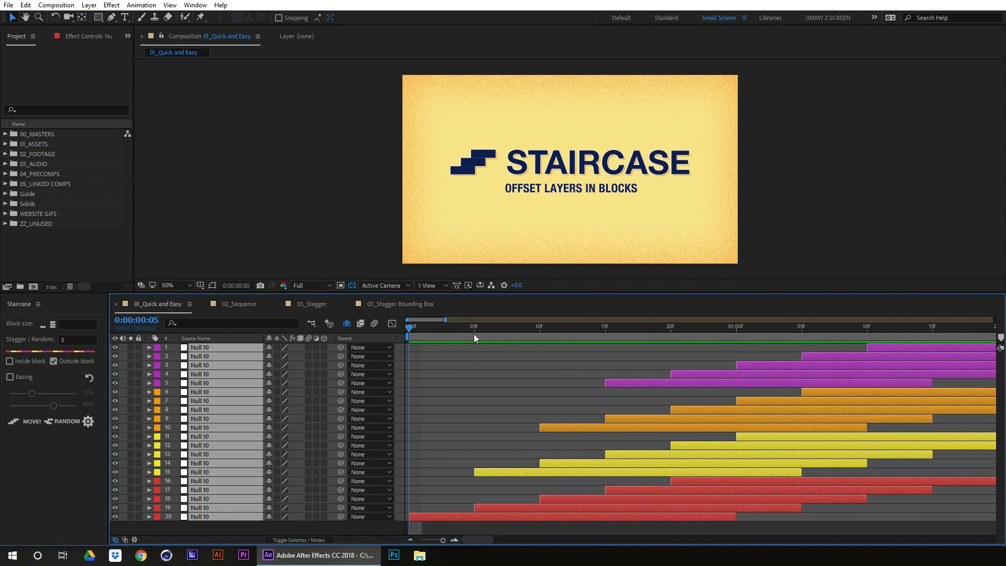
left_click_drag(473, 334, 671, 342)
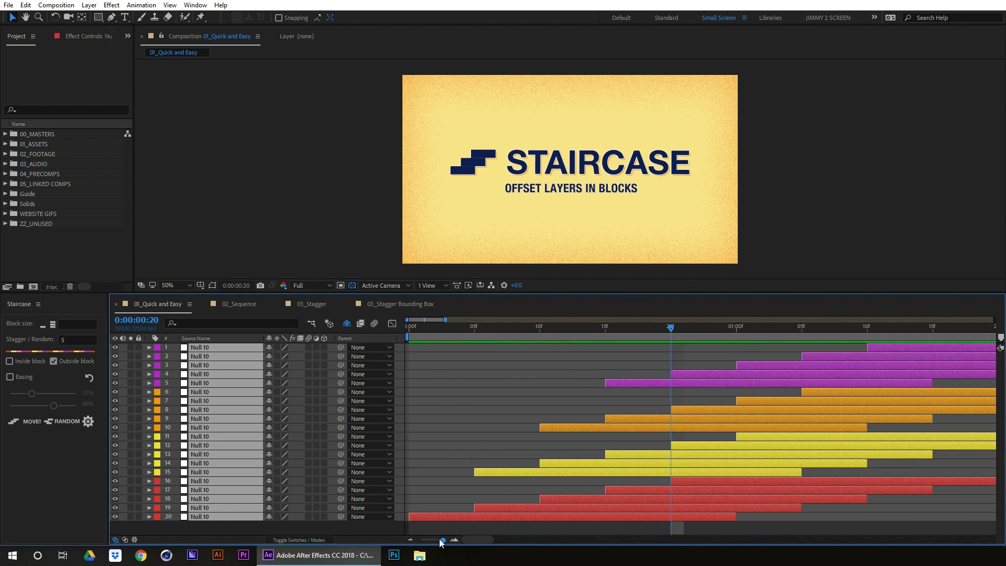
left_click_drag(443, 540, 439, 540)
key("Home")
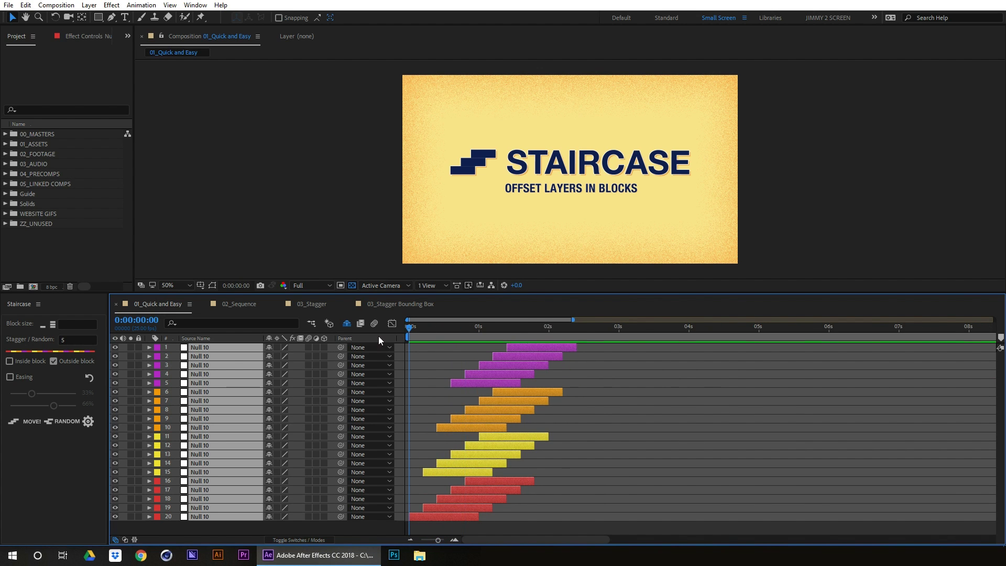
key("bracketleft")
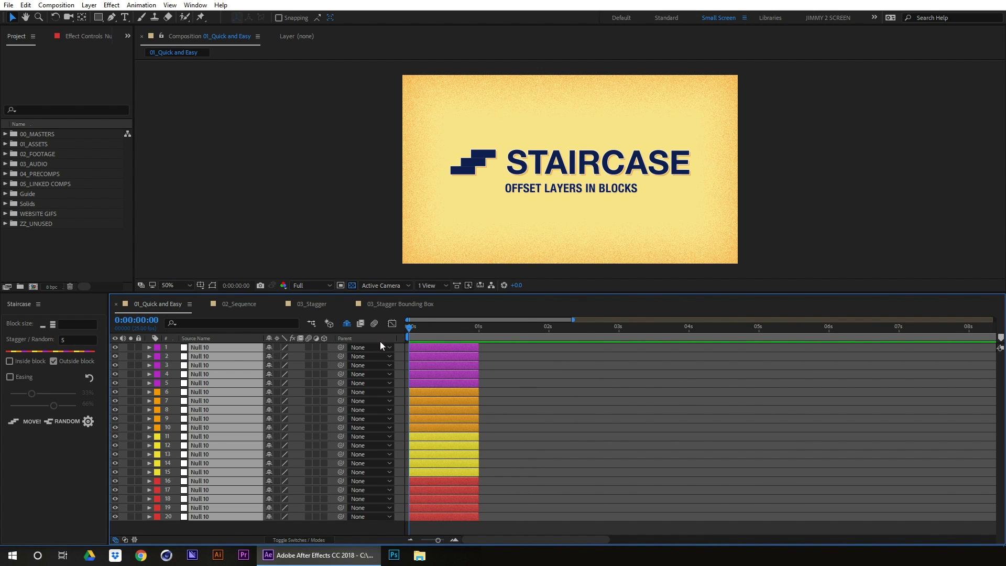
Reapply the block offsets and move the current time to frame 5
left_click(23, 426)
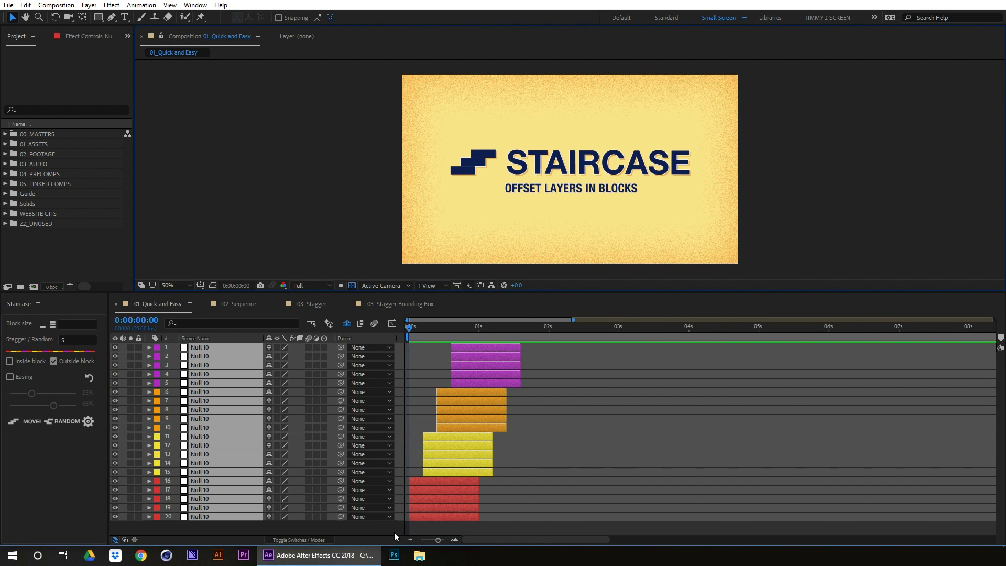
left_click(454, 541)
left_click(452, 540)
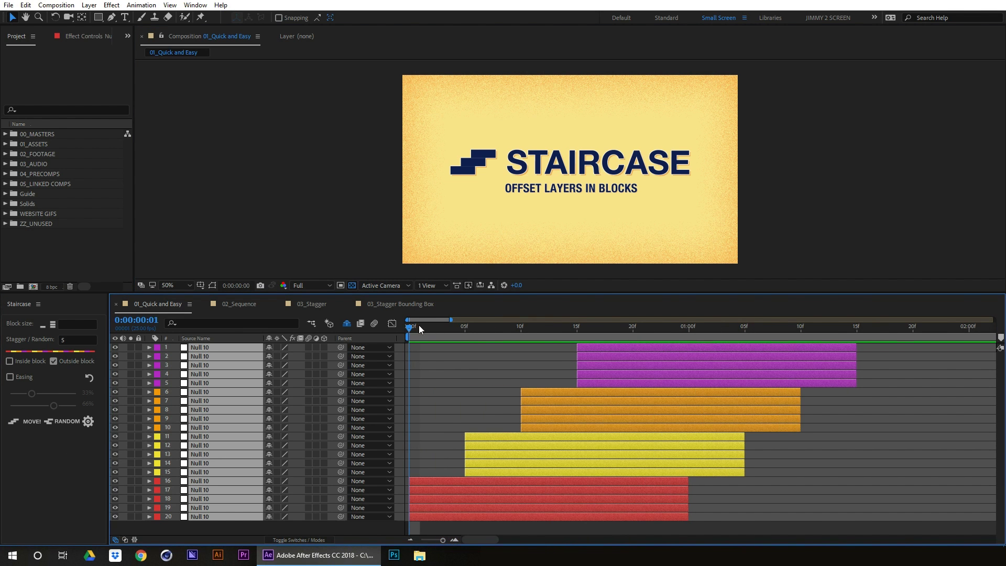
left_click_drag(419, 325, 565, 338)
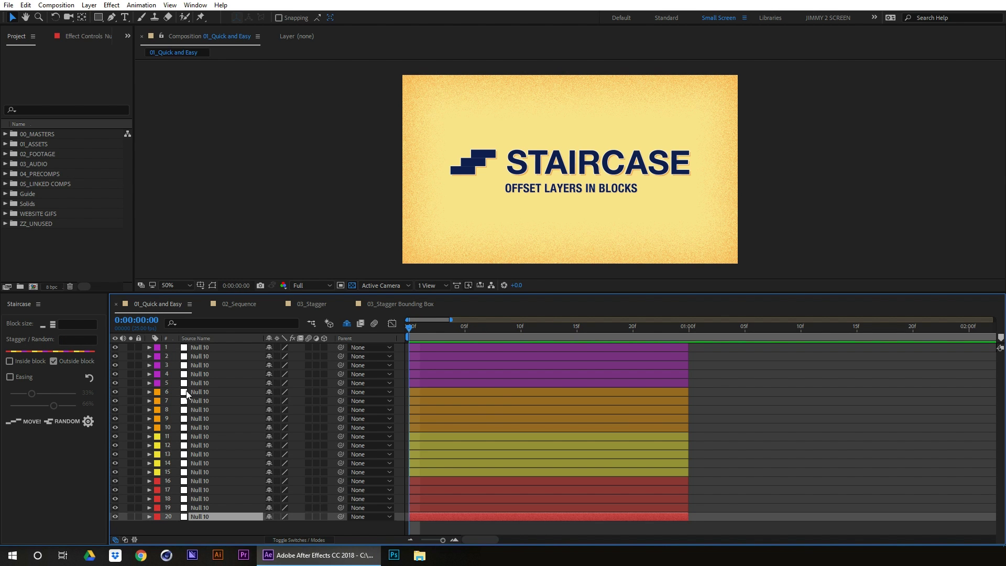
Give all twenty null layers the Yellow label
key("ctrl+a")
left_click(157, 348)
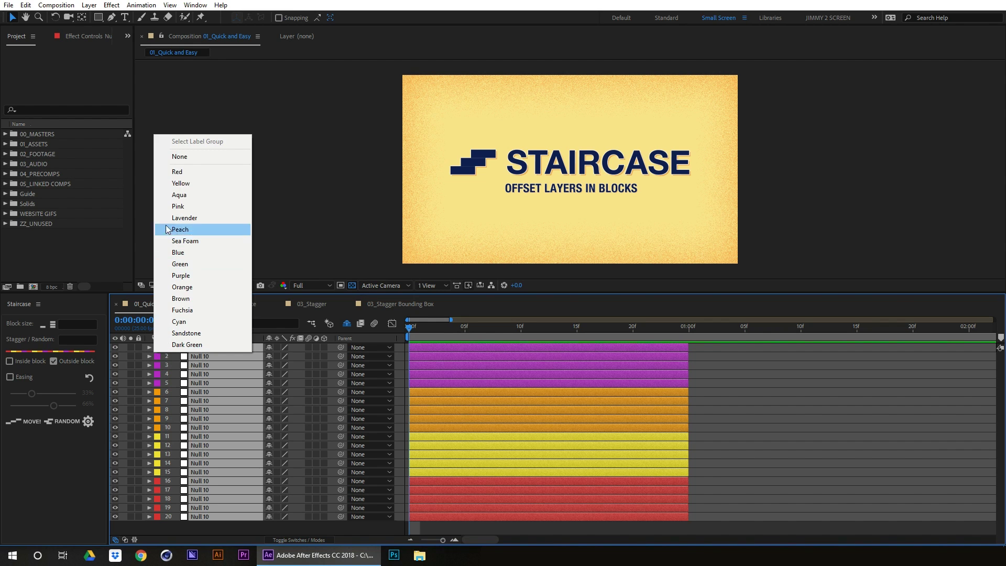
left_click(184, 183)
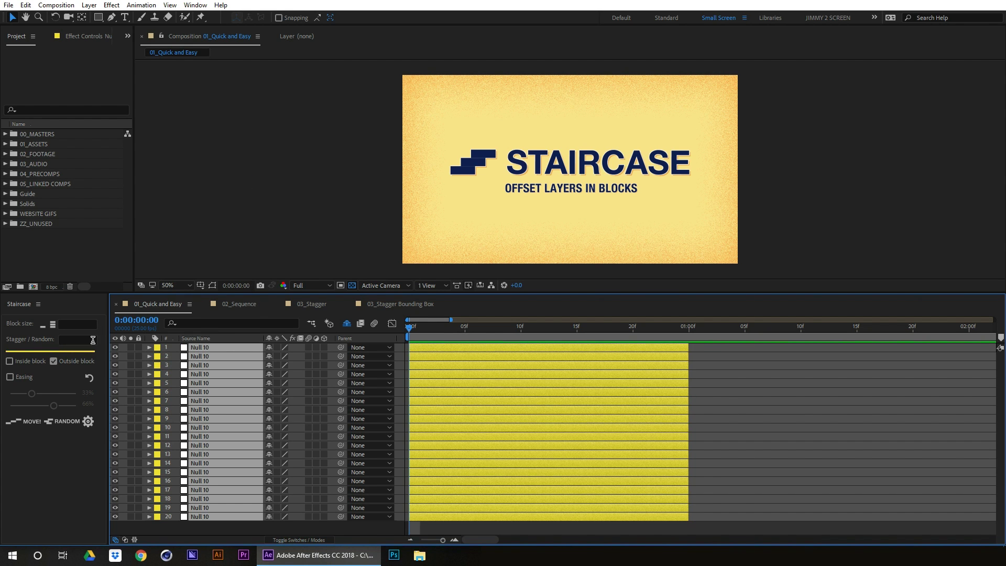
Stagger the layers with Stagger 2,10 and block size 2
left_click(77, 339)
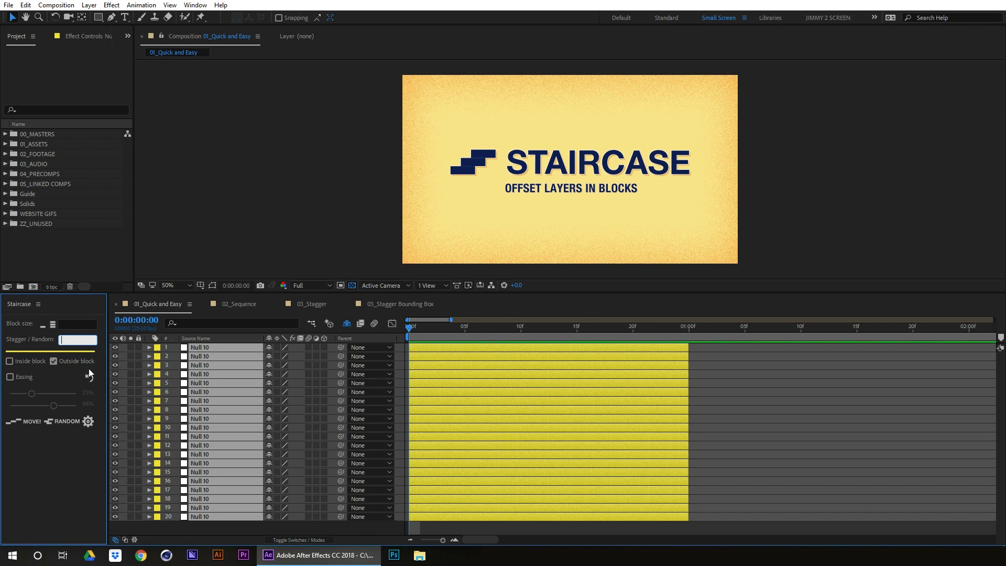
type("2,10")
left_click(77, 325)
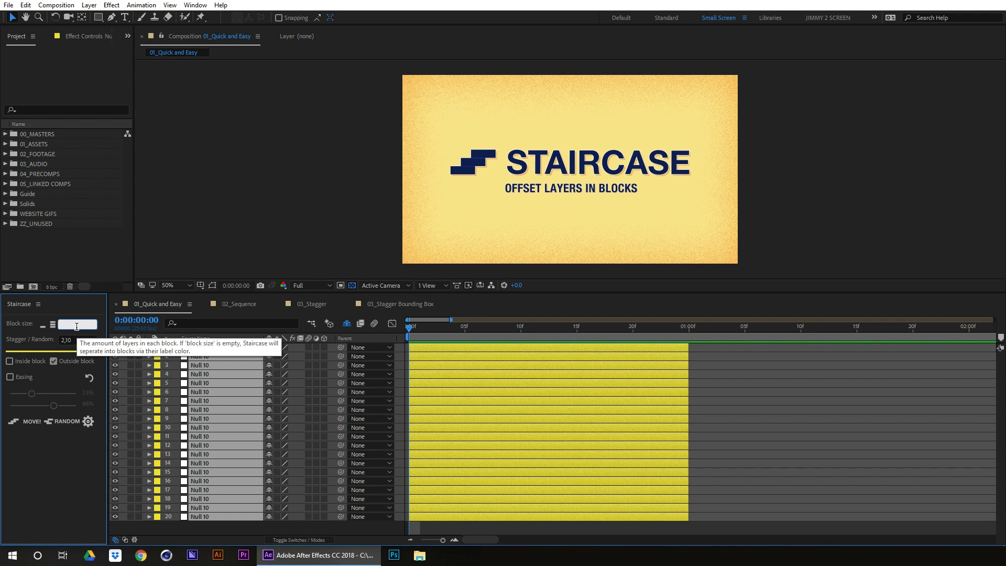
type("2")
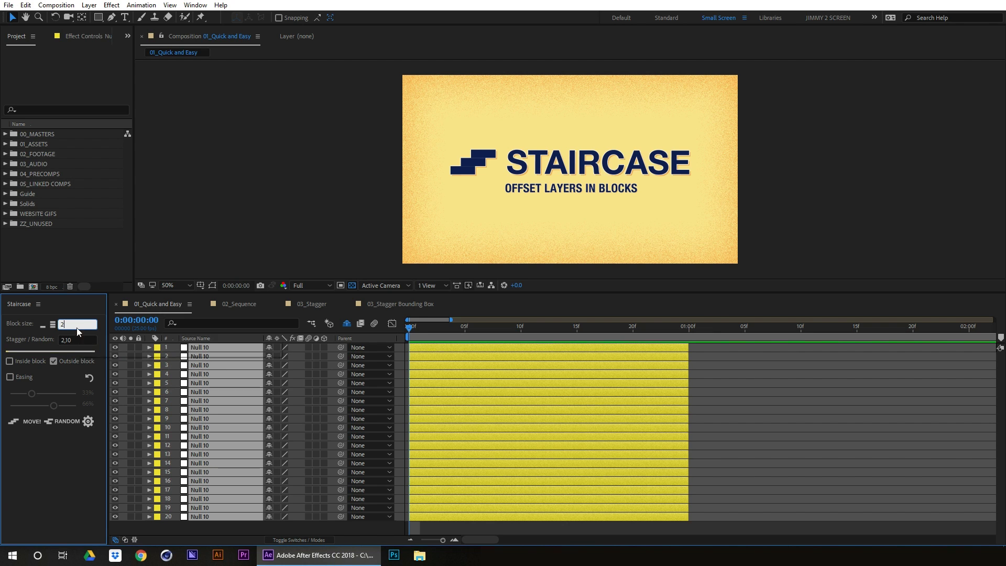
left_click(27, 424)
Select layers 19 and 20 and check their offset at frame 2
key("minus")
key("minus")
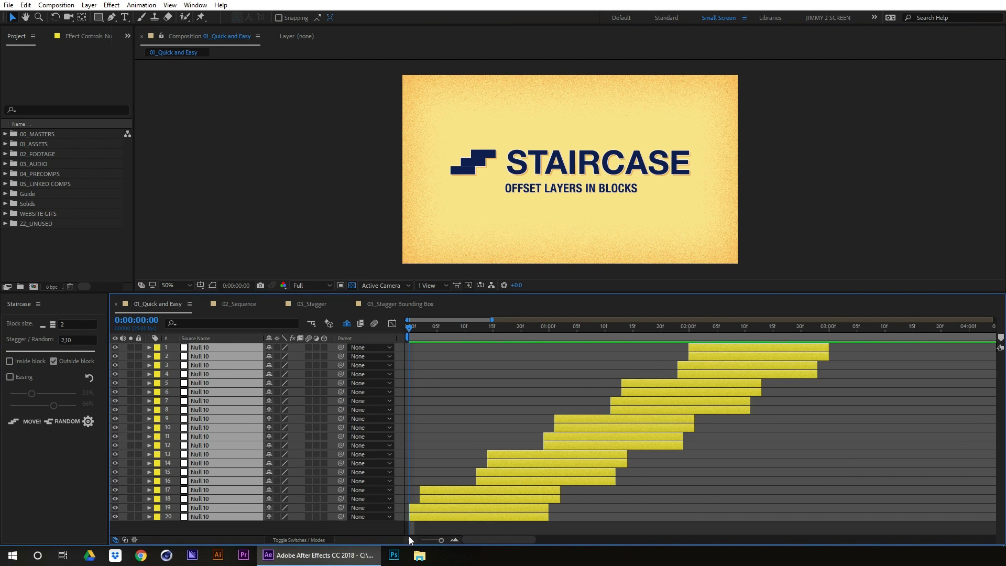
key("equal")
left_click(249, 527)
left_click(203, 518)
left_click(203, 507, "shift")
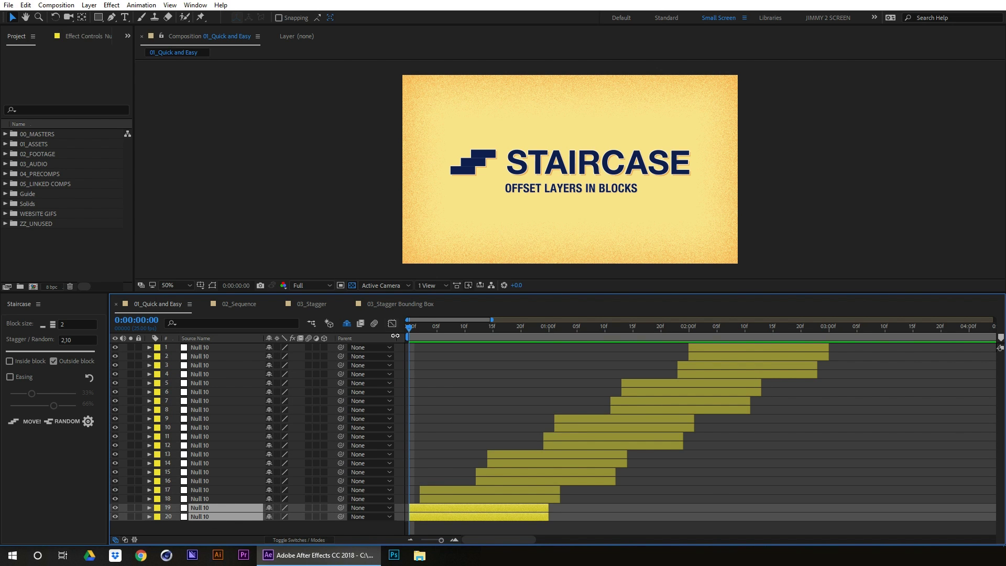
key("equal")
key("equal")
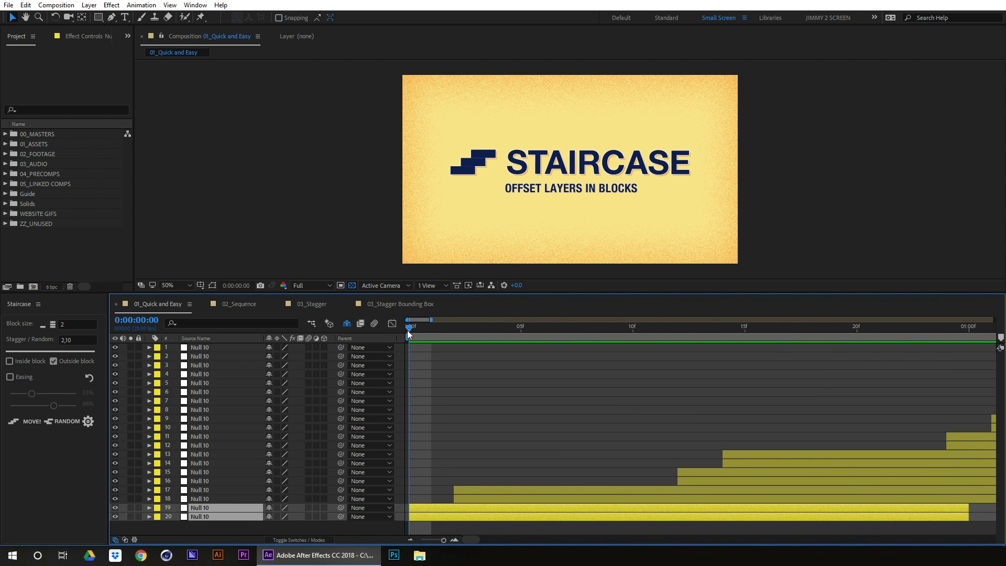
left_click_drag(408, 332, 453, 335)
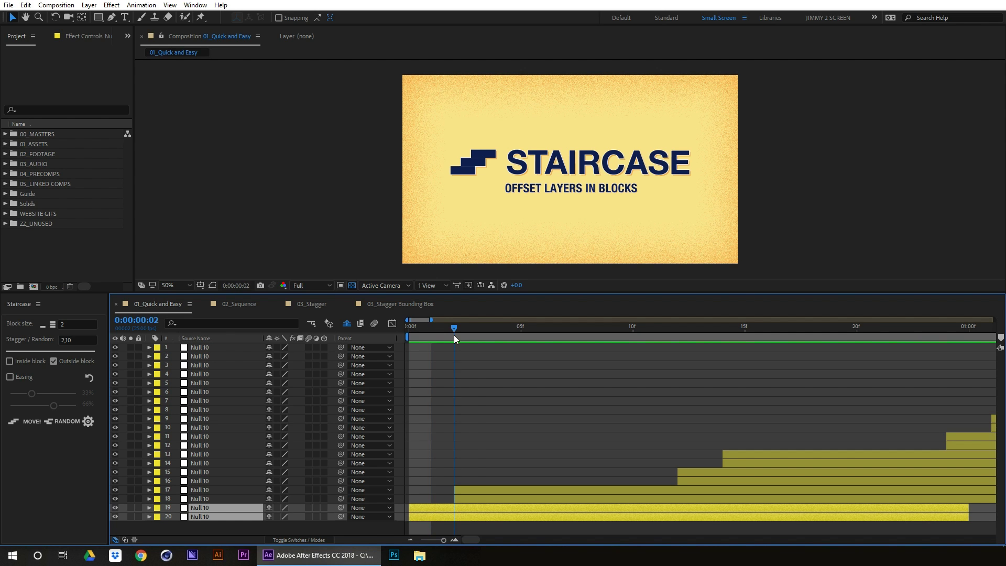
Check layers 17–18 at frame 12 and layers 15–16 at frame 14
left_click(469, 489)
left_click(470, 499, "shift")
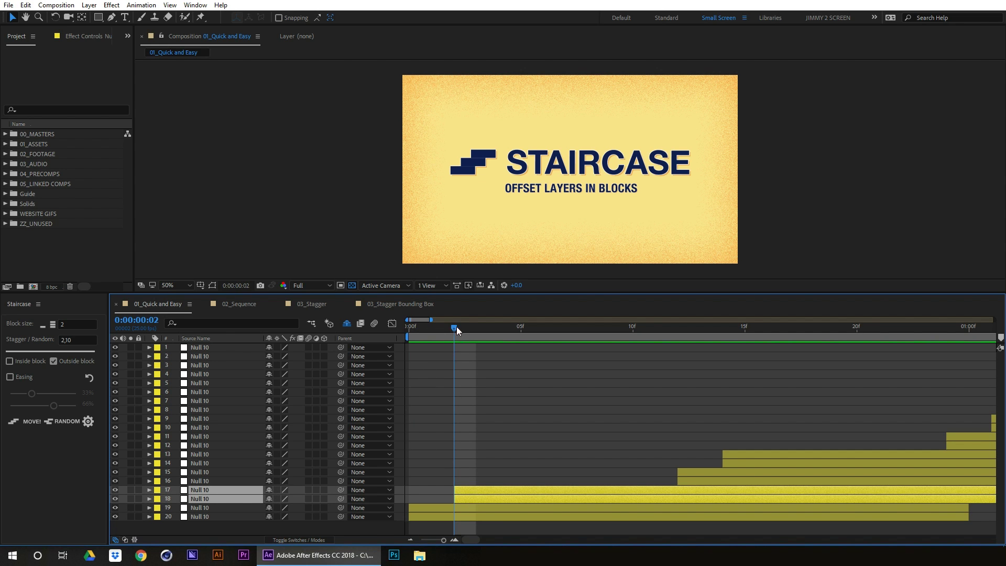
left_click_drag(457, 325, 675, 398)
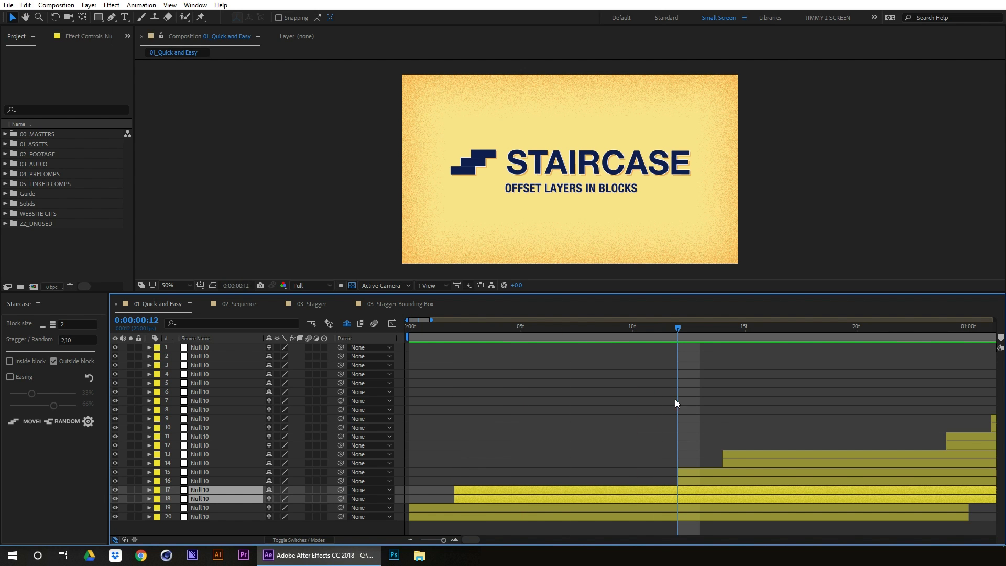
left_click(705, 471)
left_click(703, 481, "shift")
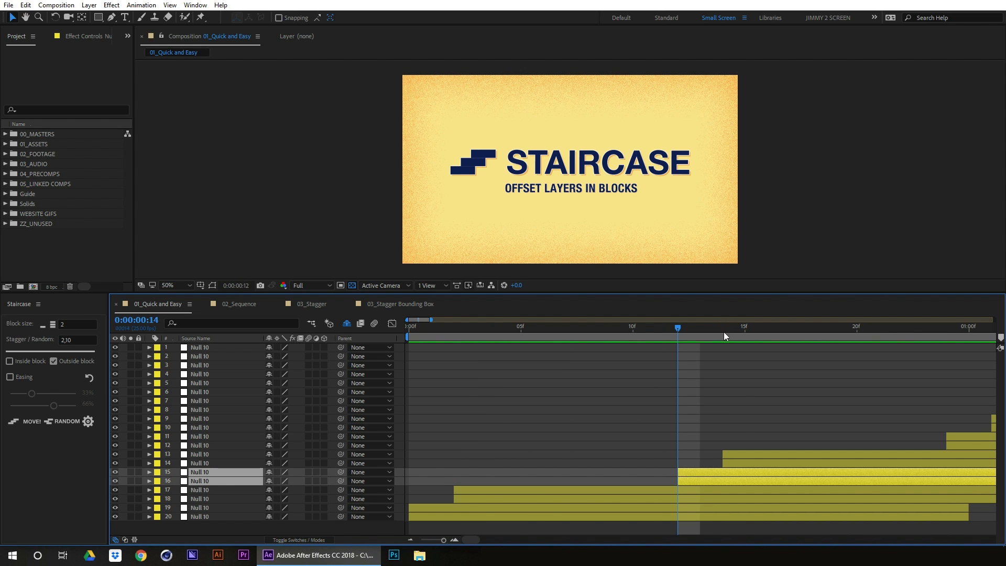
left_click(723, 333)
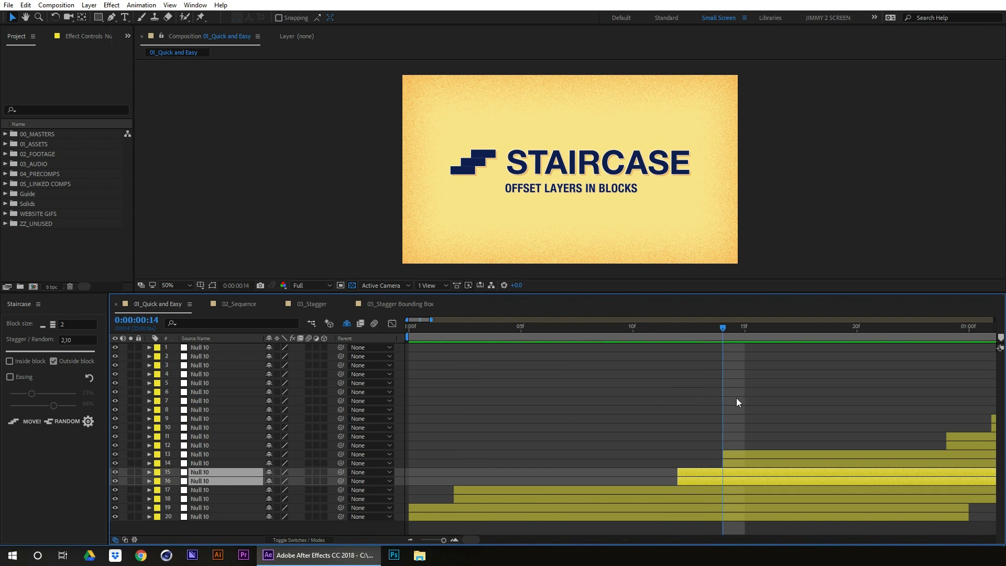
Zoom out to about 2.5 seconds, go to frame 24, and undo the offsets
left_click(411, 540)
left_click(634, 329)
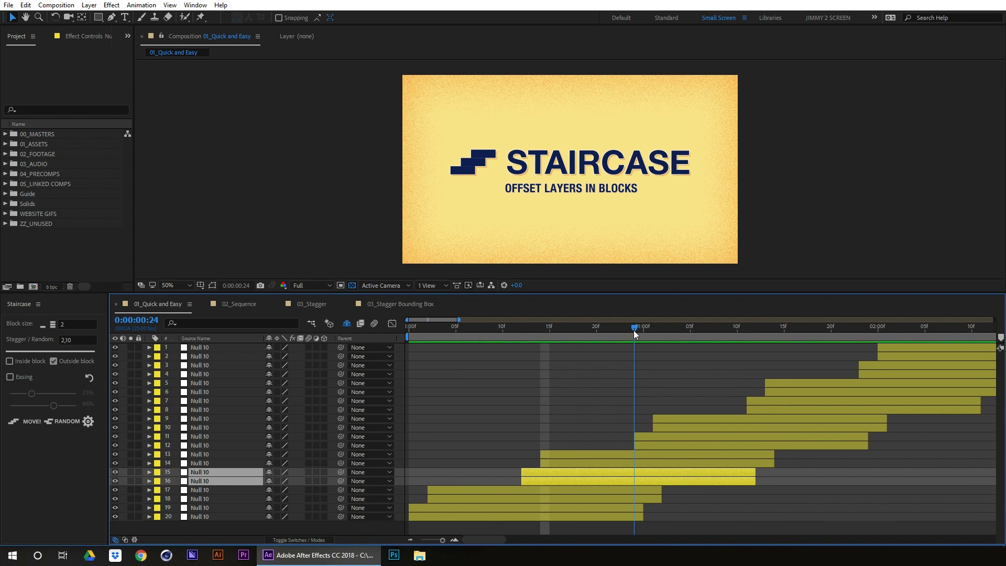
key("space")
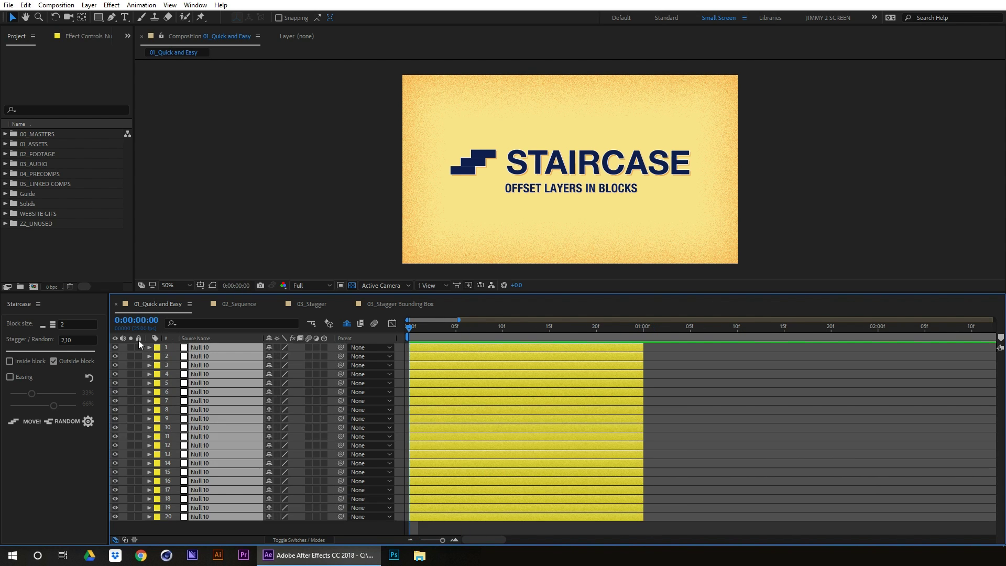
Apply a staircase with block size 1 and stagger 5,15
left_click(41, 326)
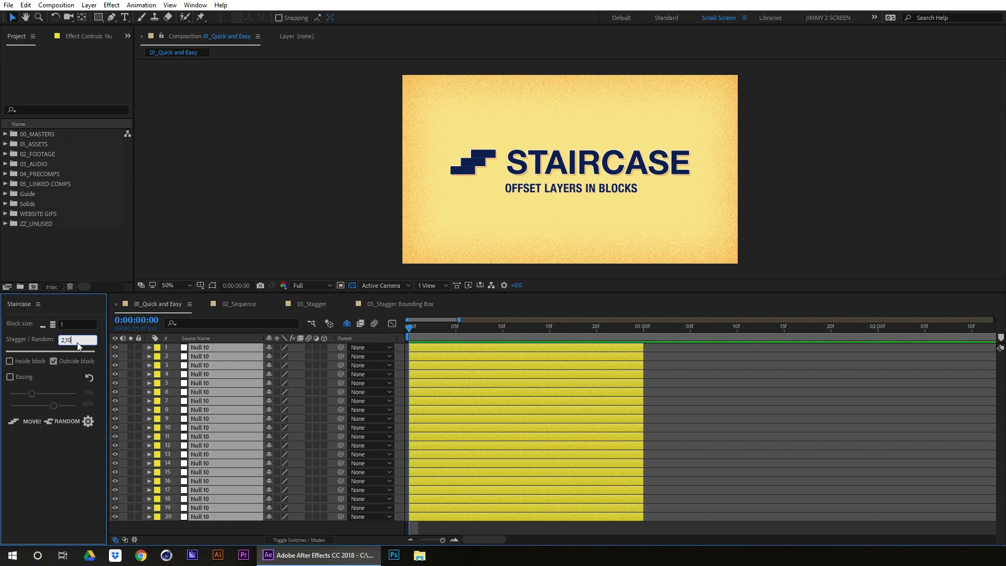
type("2")
key("BackSpace")
key("BackSpace")
key("BackSpace")
key("BackSpace")
key("BackSpace")
type("5,15")
left_click(23, 420)
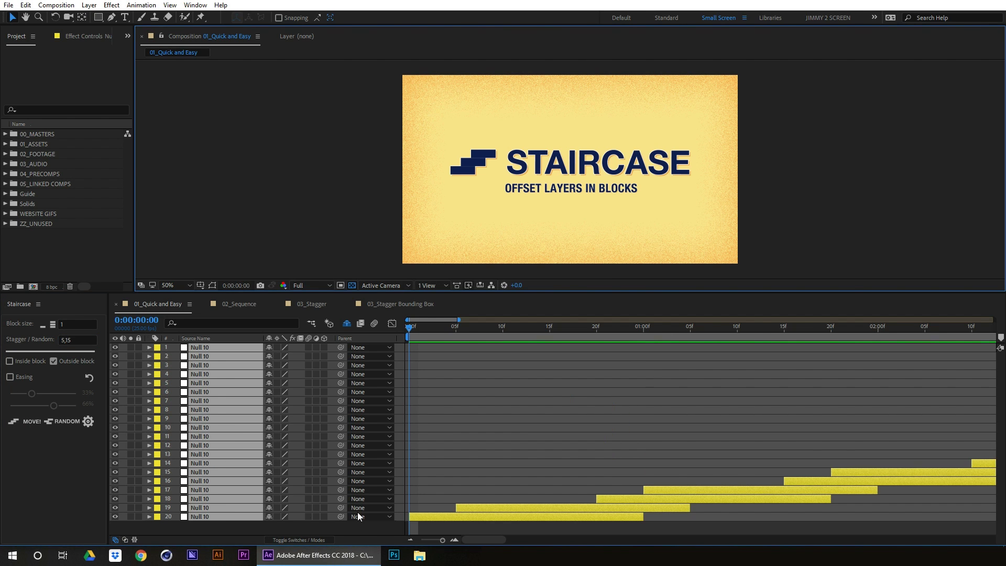
Preview the staircase up to one second, then zoom out and return to the start
left_click(411, 539)
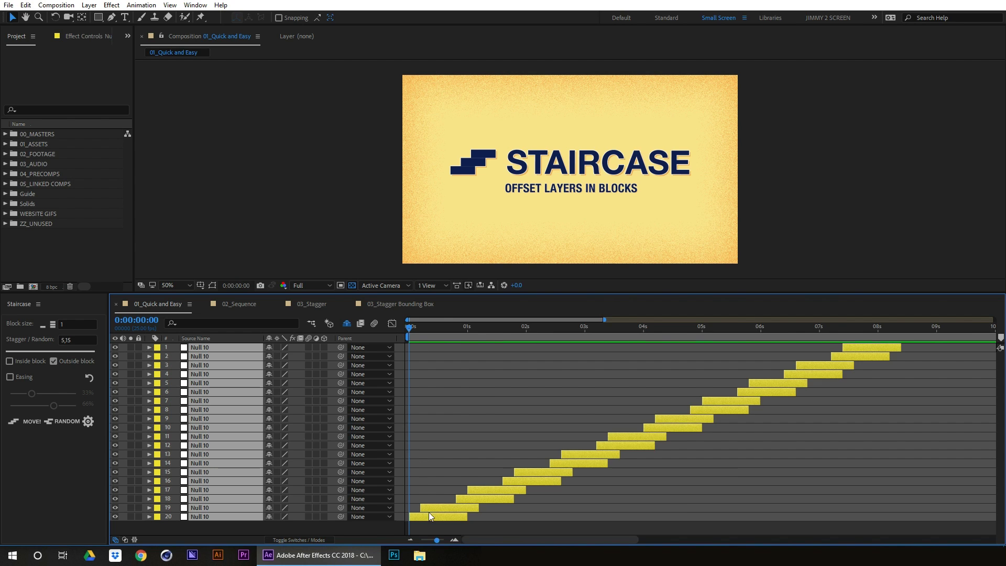
left_click(455, 541)
left_click(456, 329)
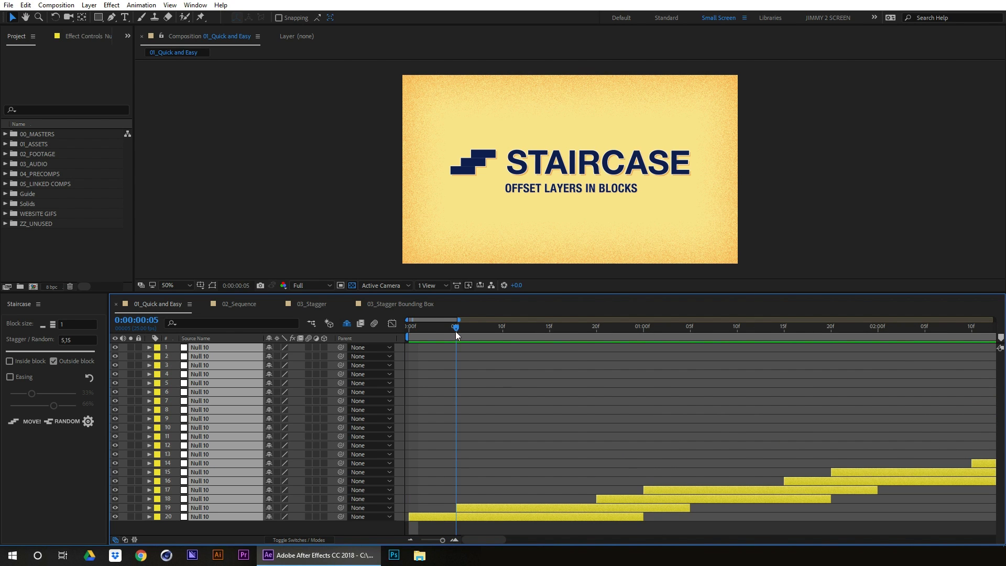
left_click_drag(455, 331, 775, 344)
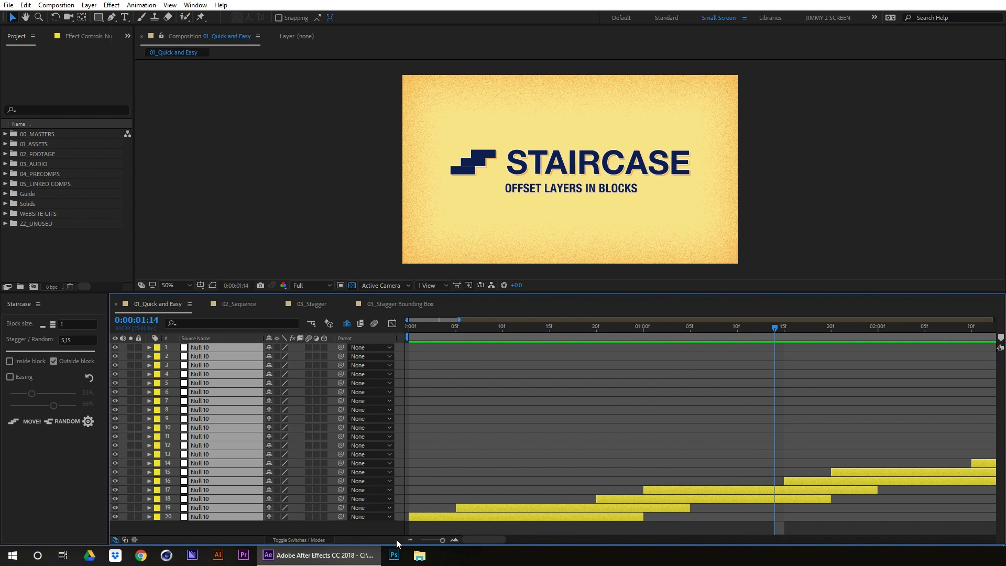
left_click(410, 540)
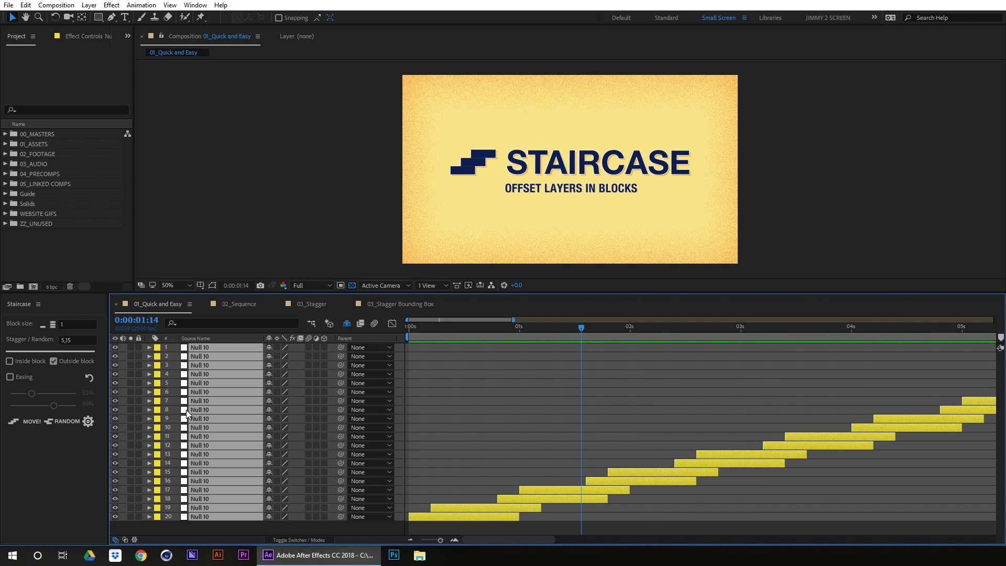
left_click(410, 540)
left_click(410, 540)
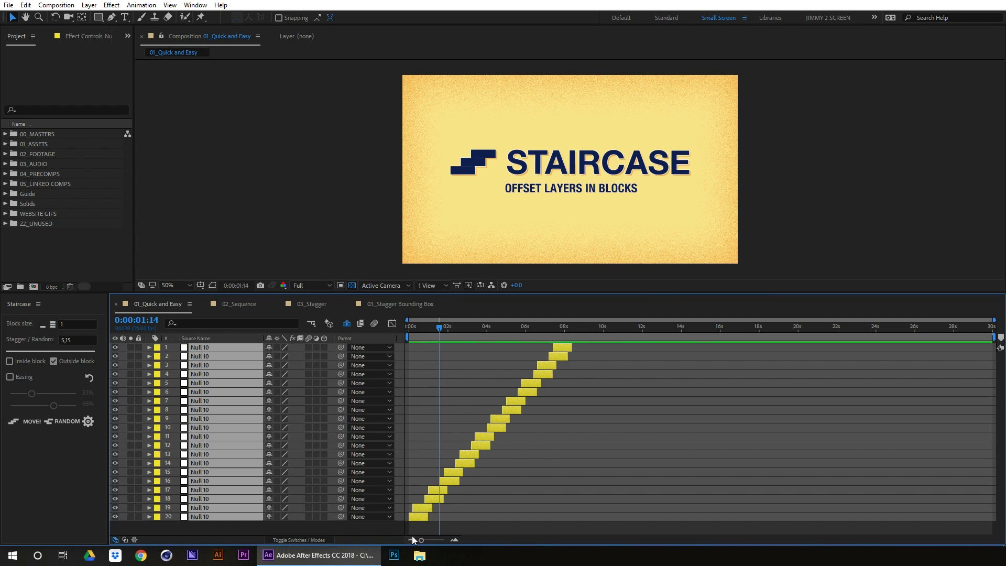
left_click_drag(425, 334, 347, 331)
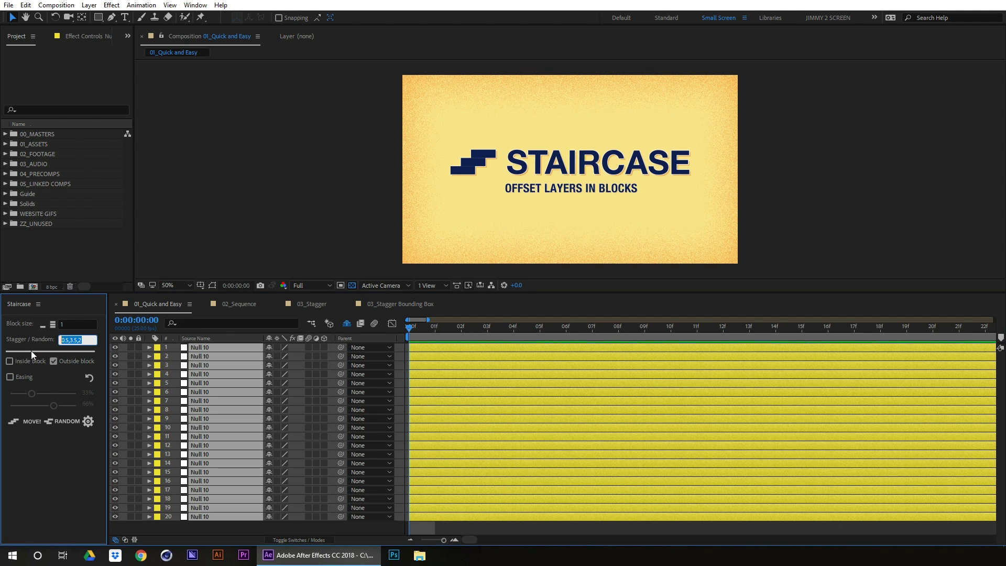
Apply a stagger of 0.5,1,0.33 to the layers
left_click(63, 339)
type("0.5,1,0.33")
left_click(33, 422)
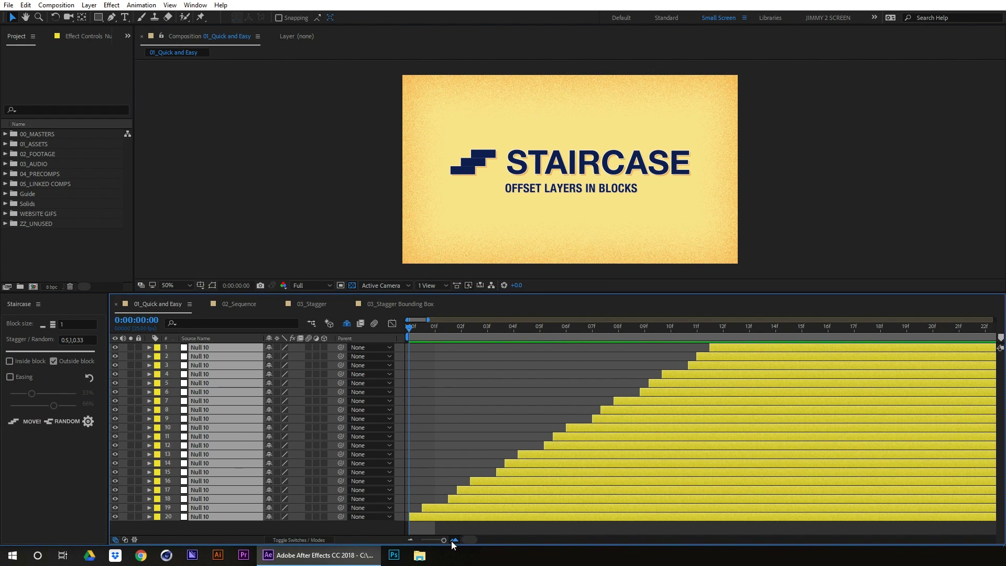
Step through frames 1 and 2 to preview, then scrub back to the first frame
left_click(434, 327)
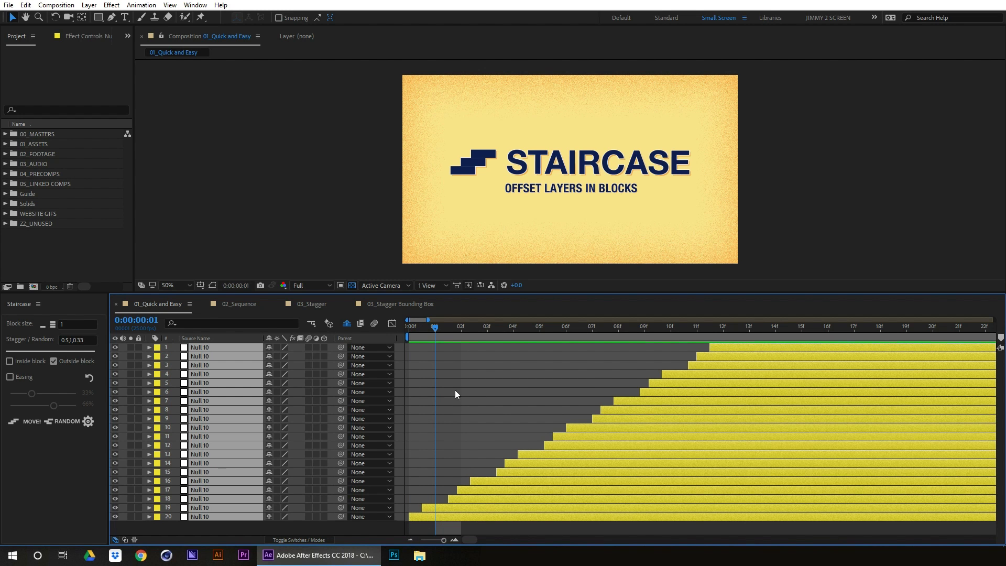
left_click(449, 328)
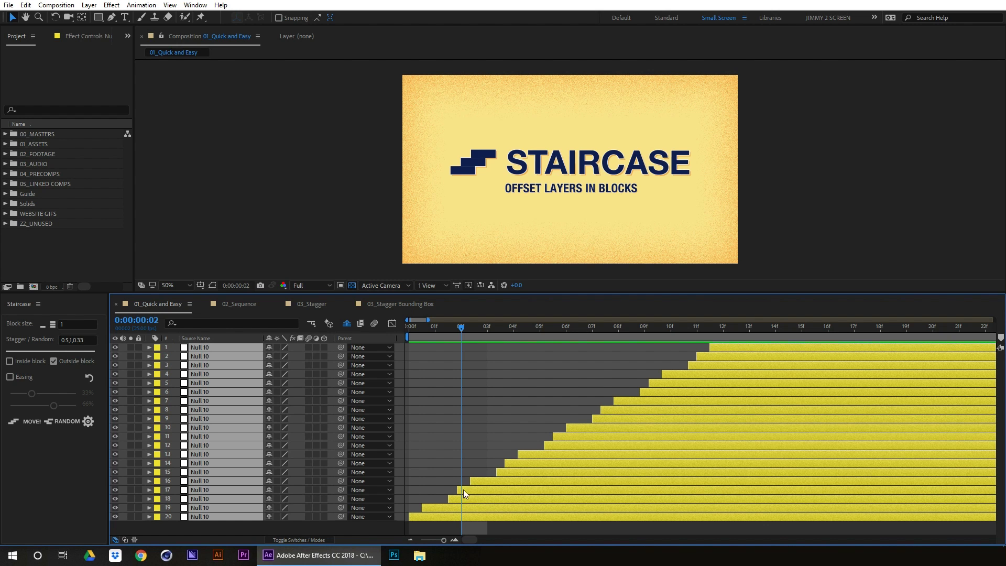
left_click_drag(473, 336, 465, 359)
left_click_drag(455, 330, 409, 331)
Undo the last stagger, apply one with block size 3, preview it, and undo it
key("ctrl+z")
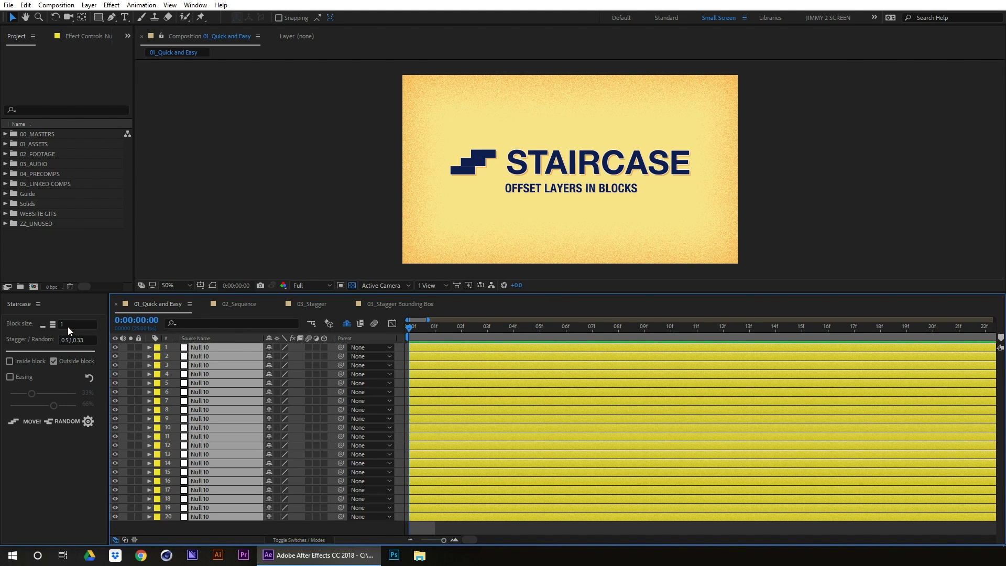
left_click(68, 327)
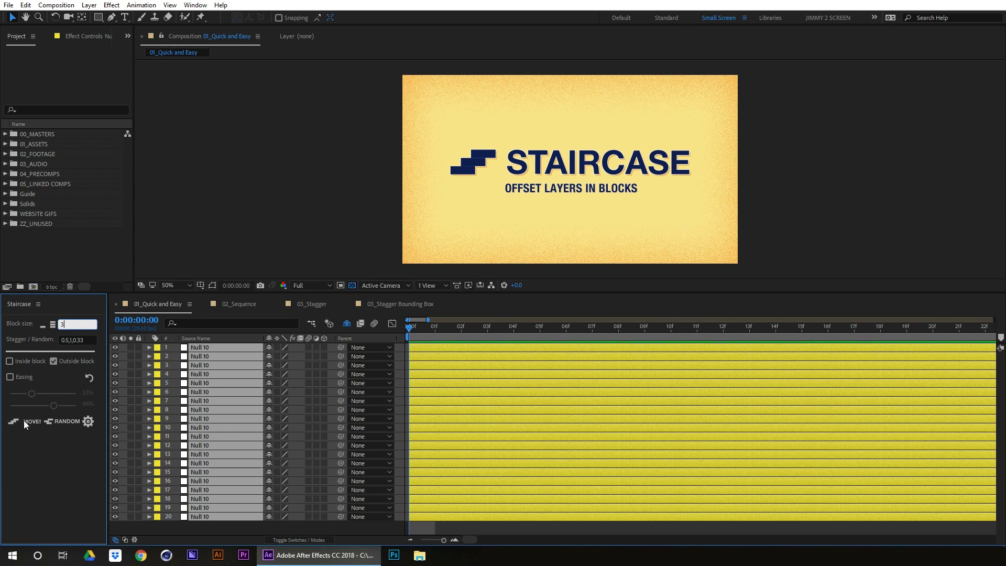
left_click(24, 423)
left_click(432, 328)
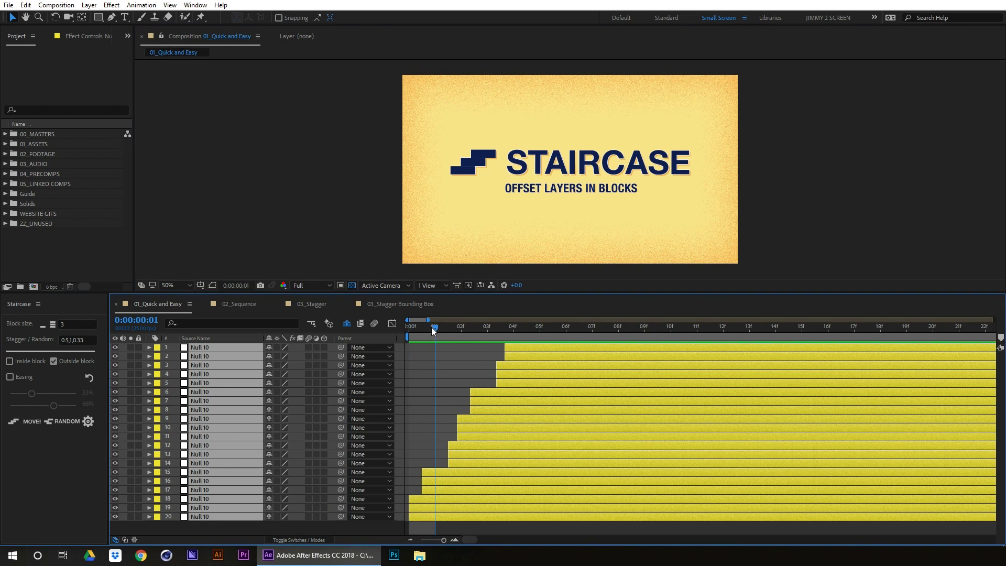
left_click_drag(433, 328, 407, 366)
key("ctrl+z")
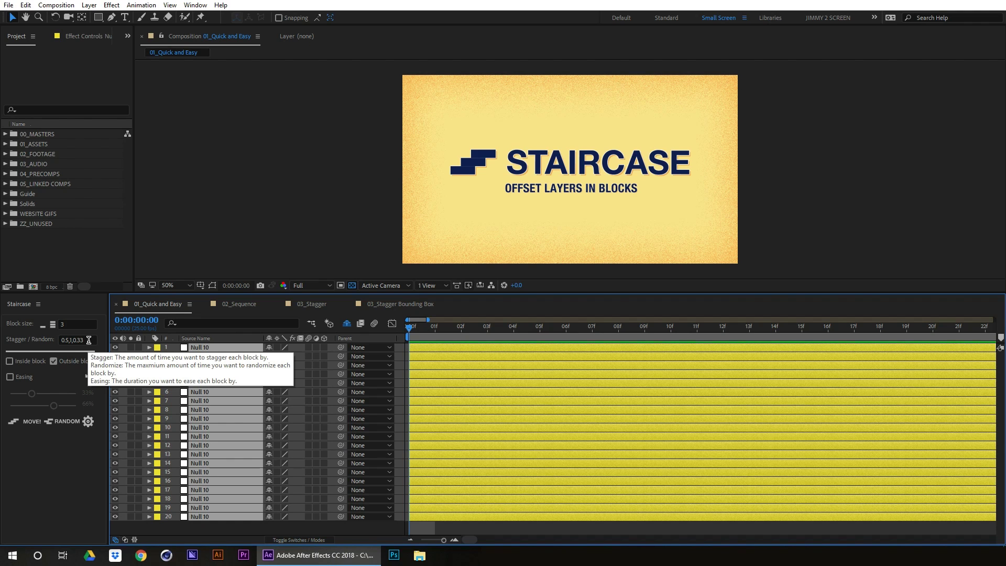
Apply an eased stagger: ease duration 25, block size 20, eases 100/100, inside-block only
left_click(10, 376)
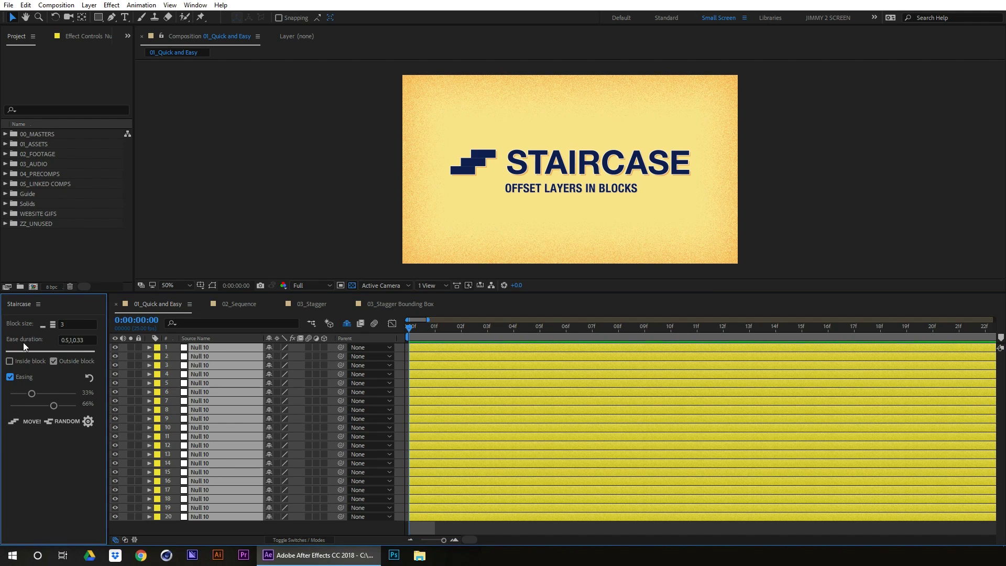
left_click(84, 340)
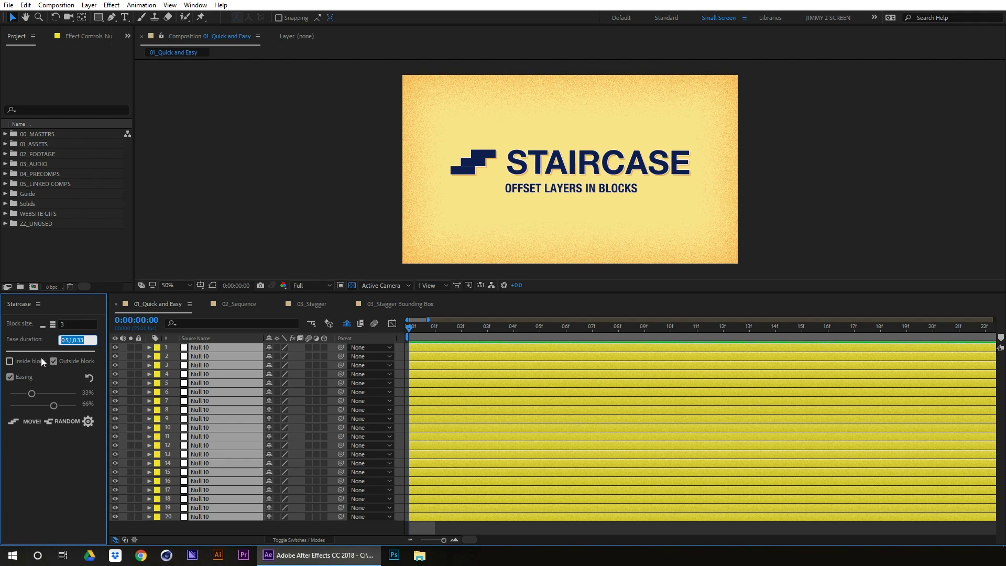
type("25")
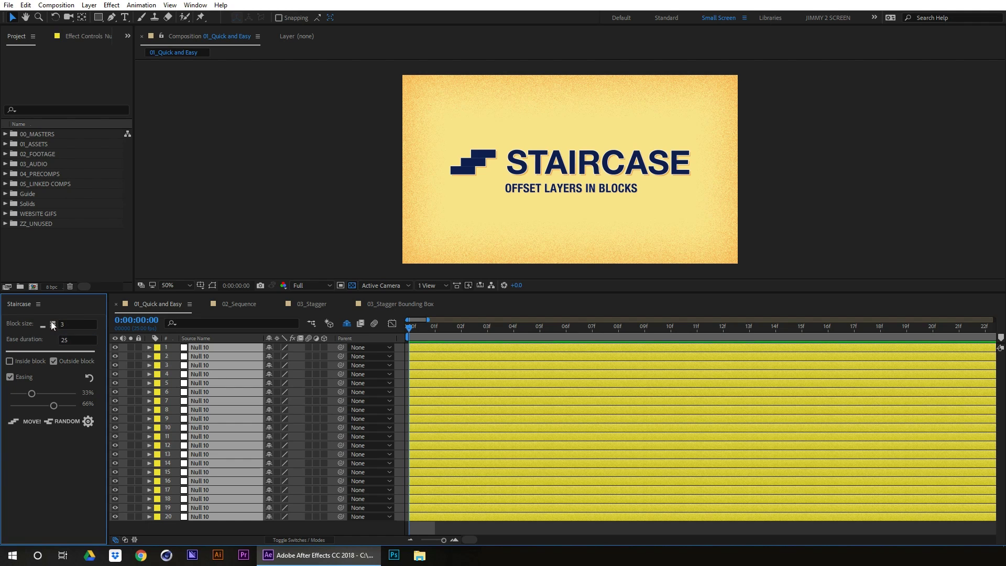
left_click(53, 324)
left_click_drag(32, 393, 75, 406)
left_click(21, 422)
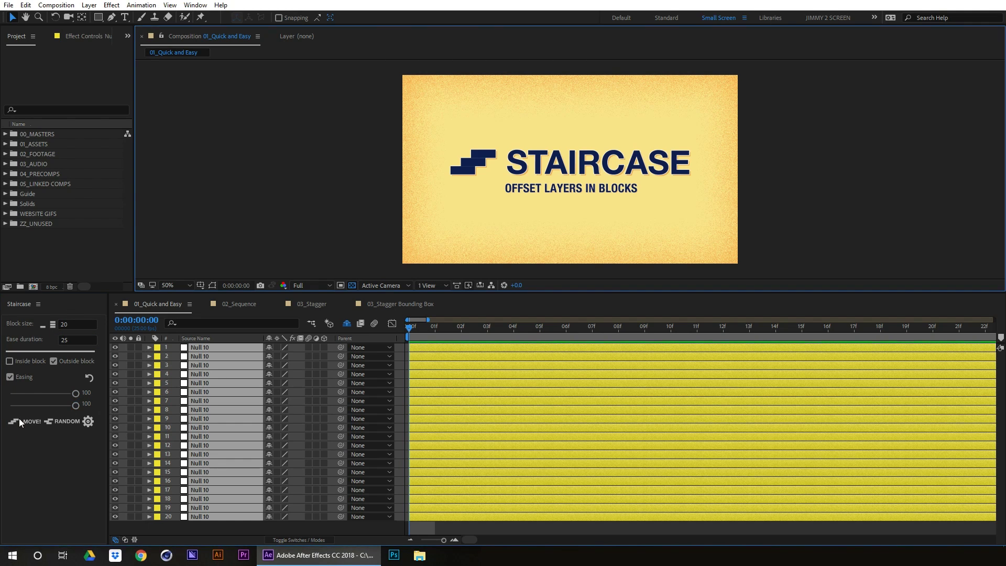
left_click(26, 361)
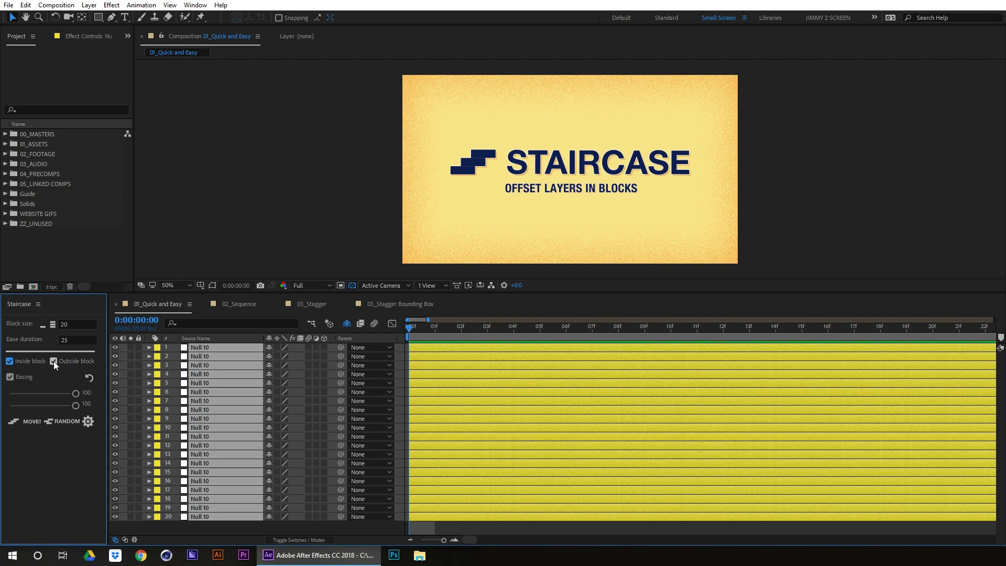
left_click(53, 361)
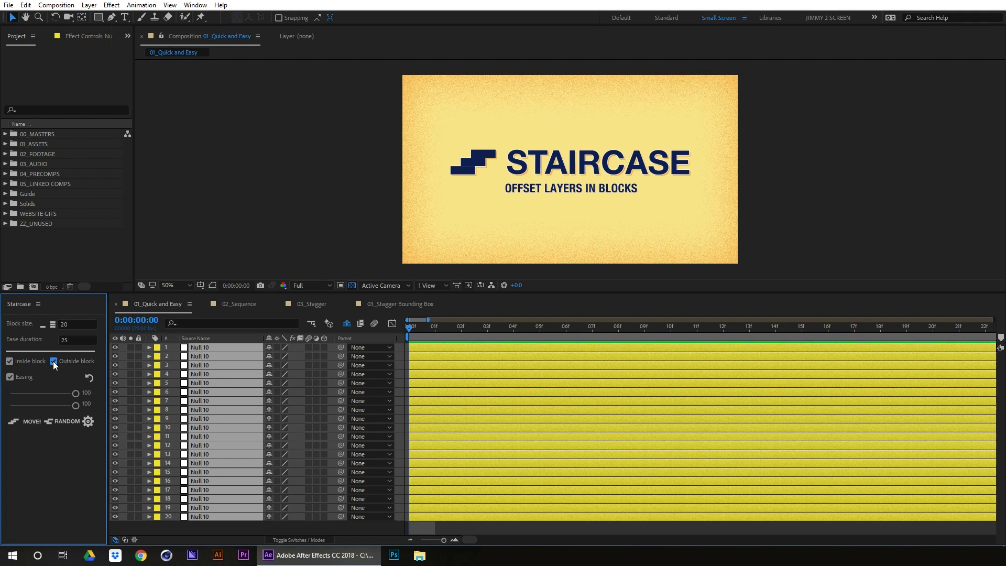
left_click(20, 420)
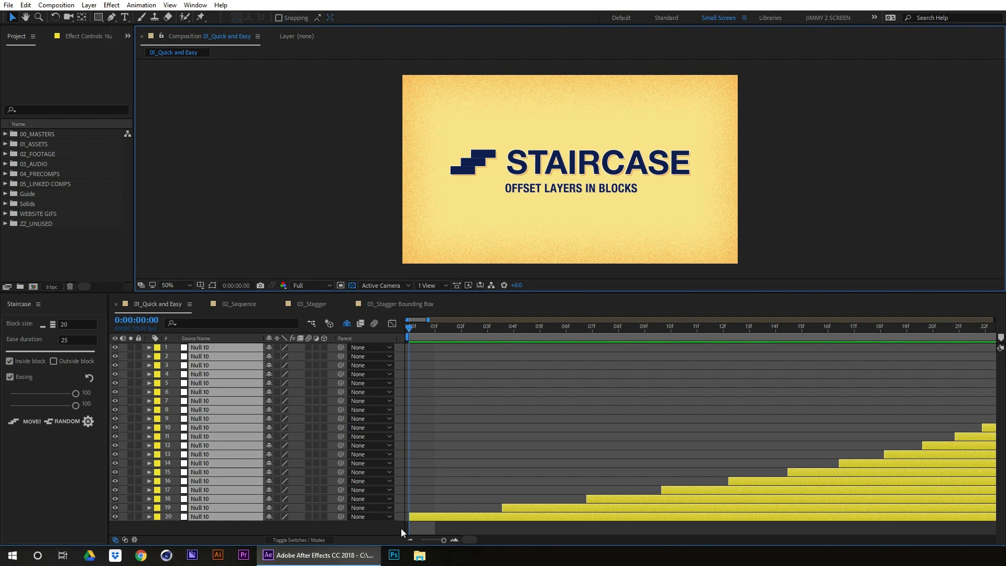
Re-stagger with both ease amounts at 0, then with the second ease amount at 100
scroll(398, 338, "down", 3)
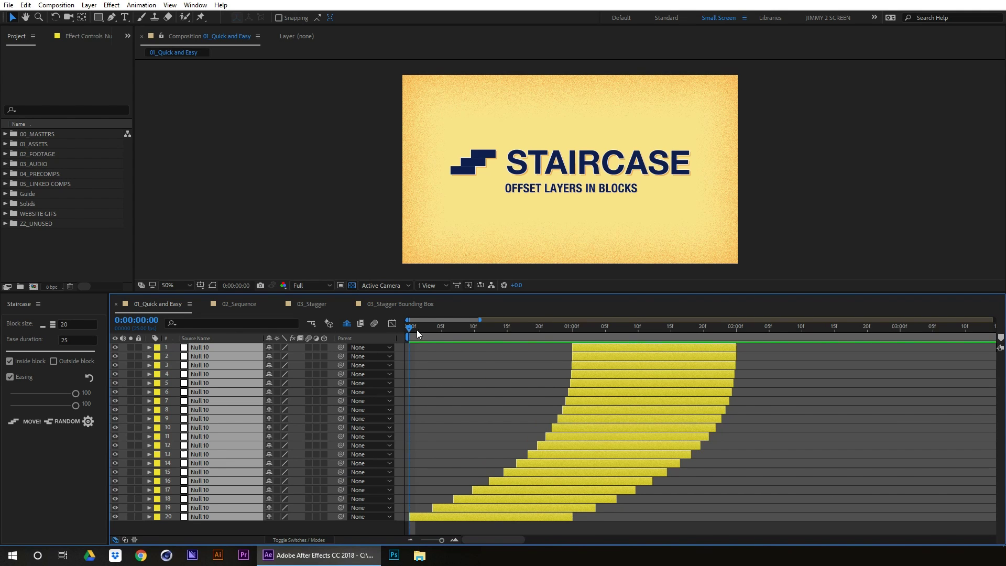
left_click_drag(411, 335, 376, 384)
left_click_drag(76, 405, 1, 407)
left_click_drag(75, 393, 2, 403)
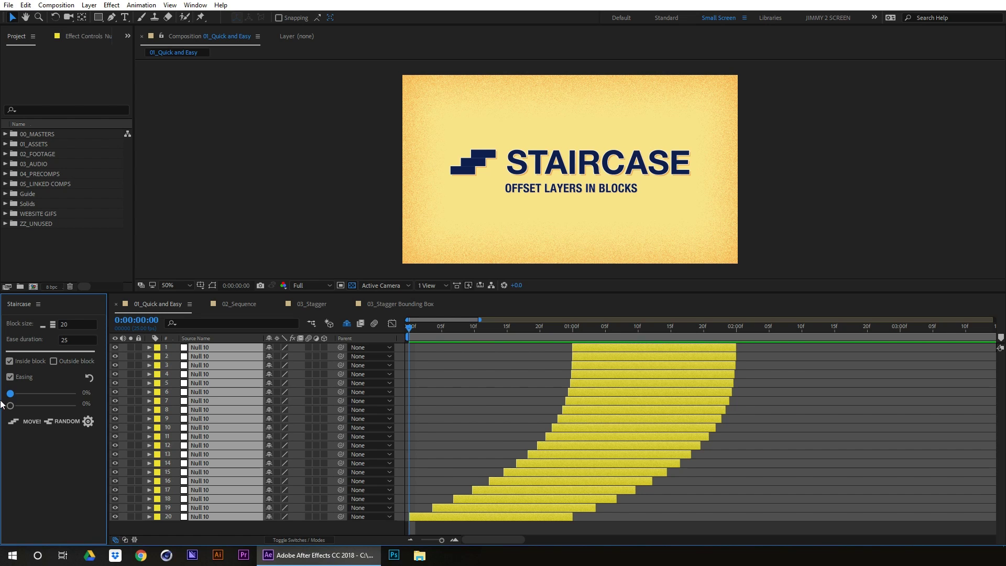
left_click(23, 423)
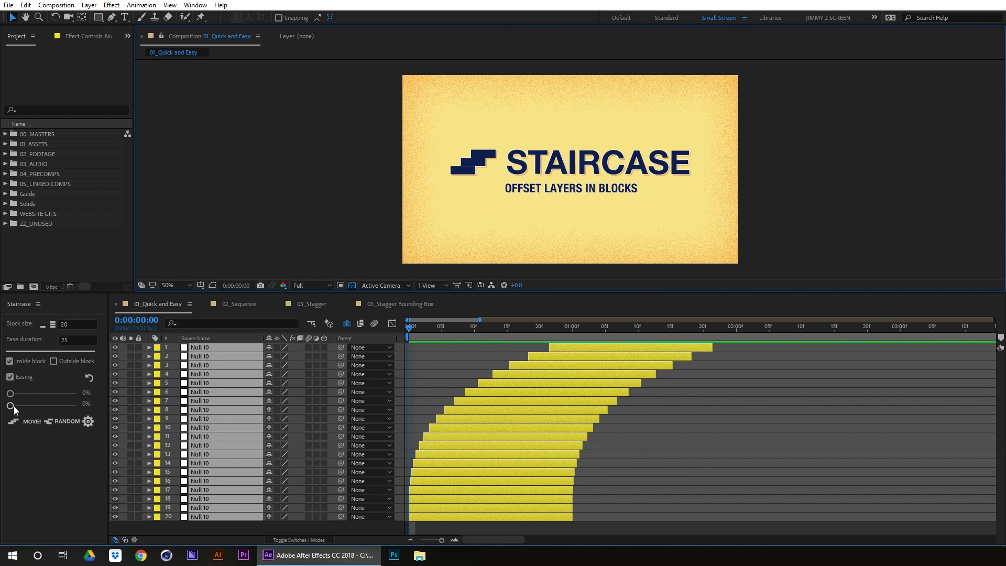
left_click(27, 406)
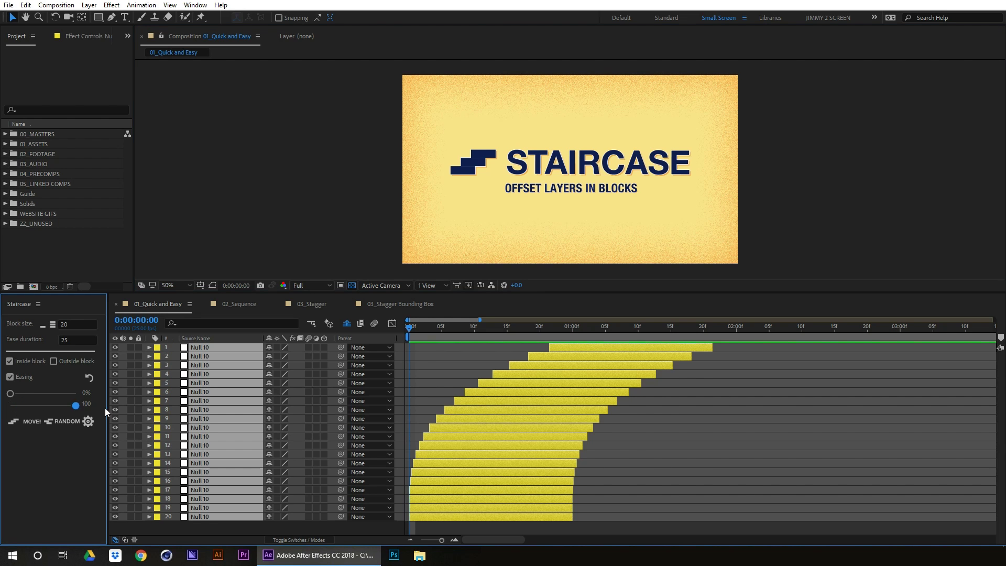
left_click(27, 421)
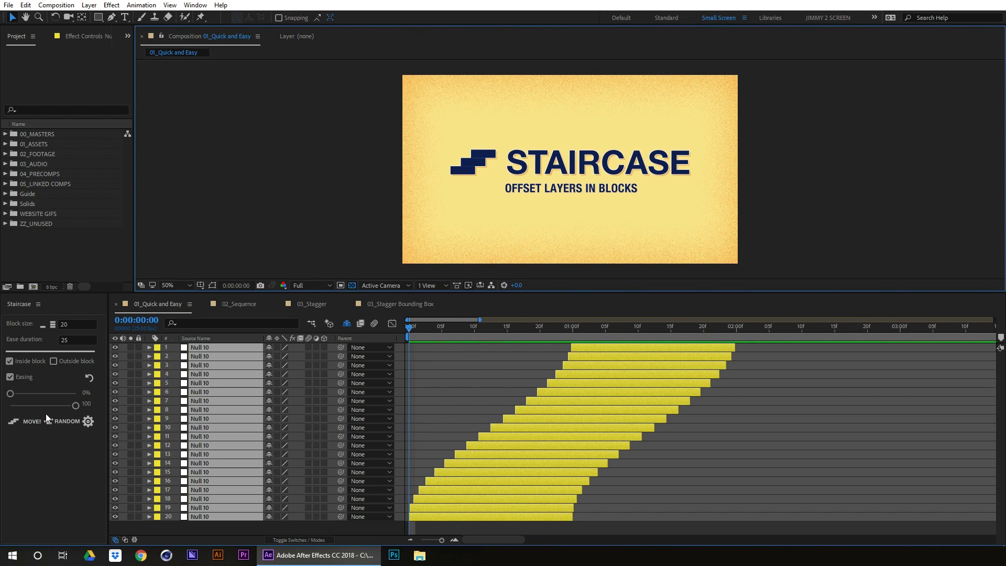
Turn on Round to nearest frame in the Staircase settings
left_click(88, 421)
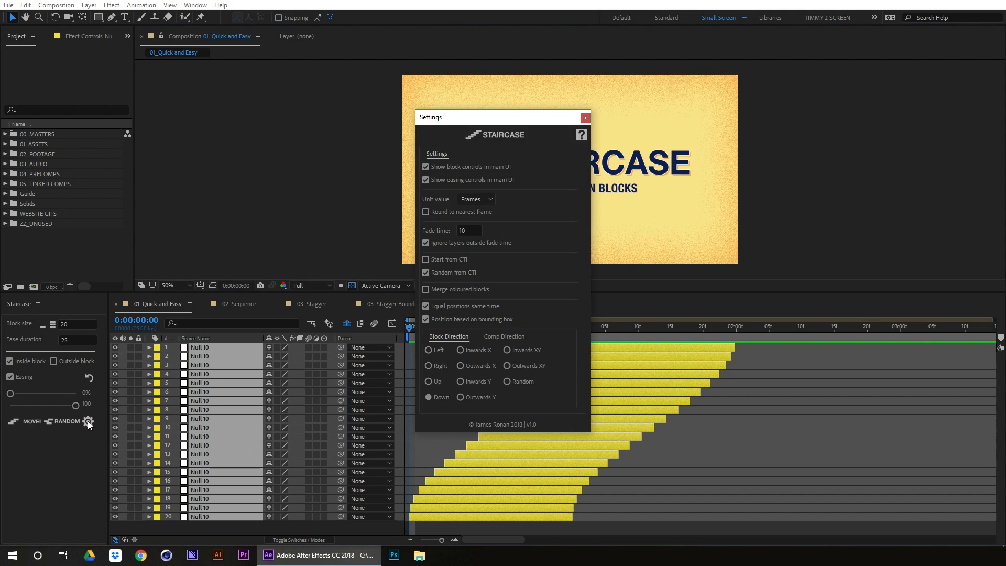
left_click(426, 212)
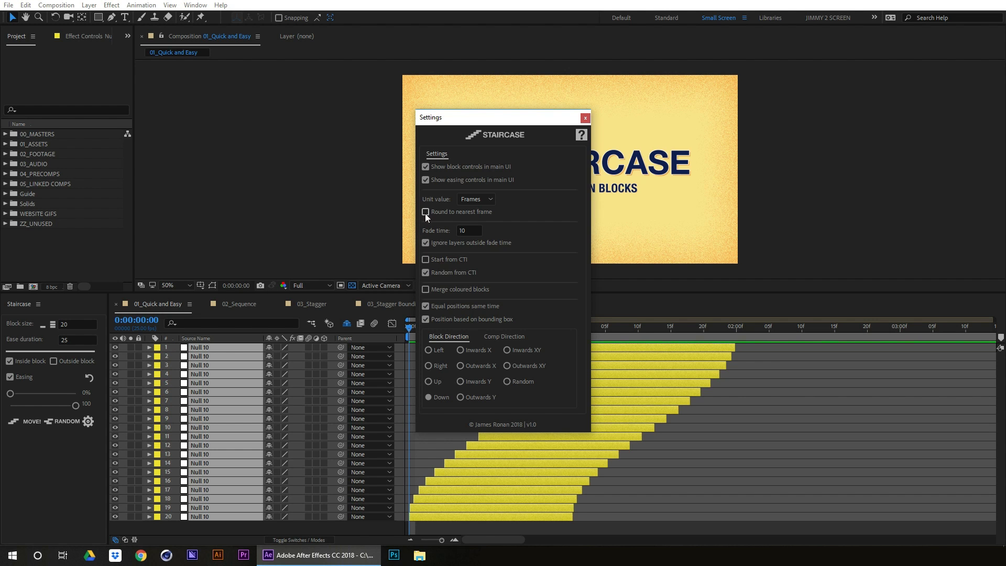
left_click(585, 118)
Re-stagger with the first easing value at 100 and check timing at frame 12
left_click_drag(10, 393, 76, 393)
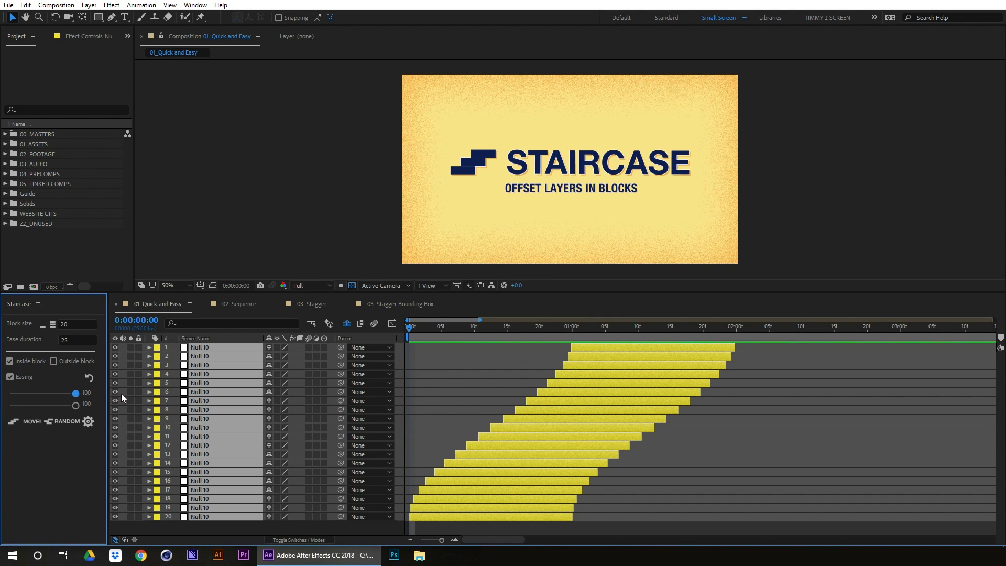
left_click(23, 422)
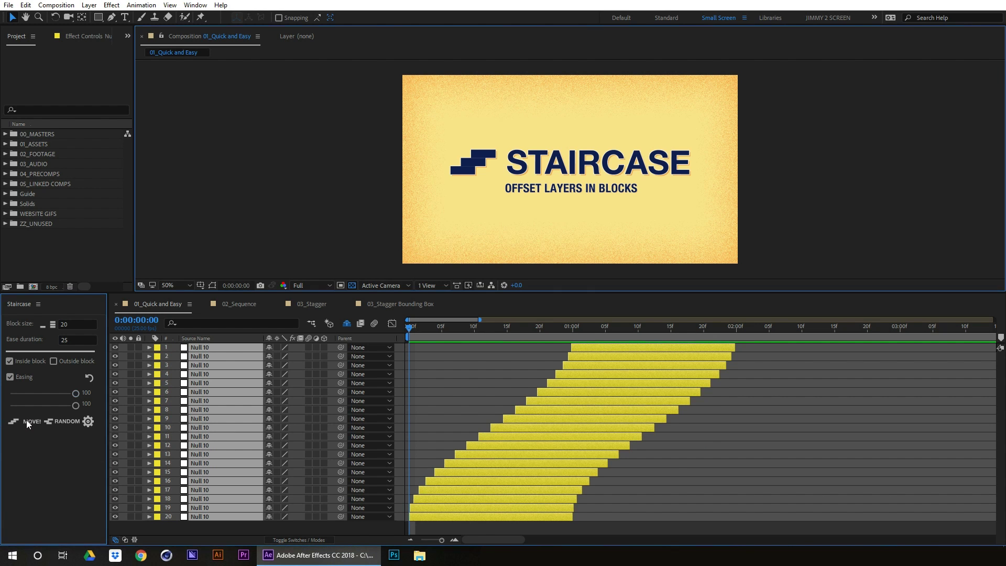
left_click(454, 540)
left_click(454, 539)
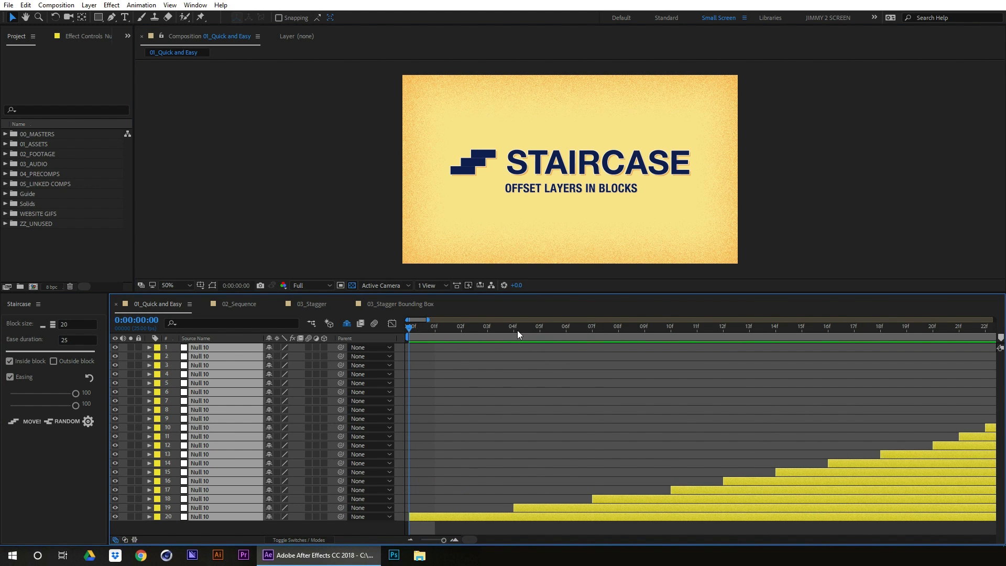
left_click_drag(517, 330, 712, 350)
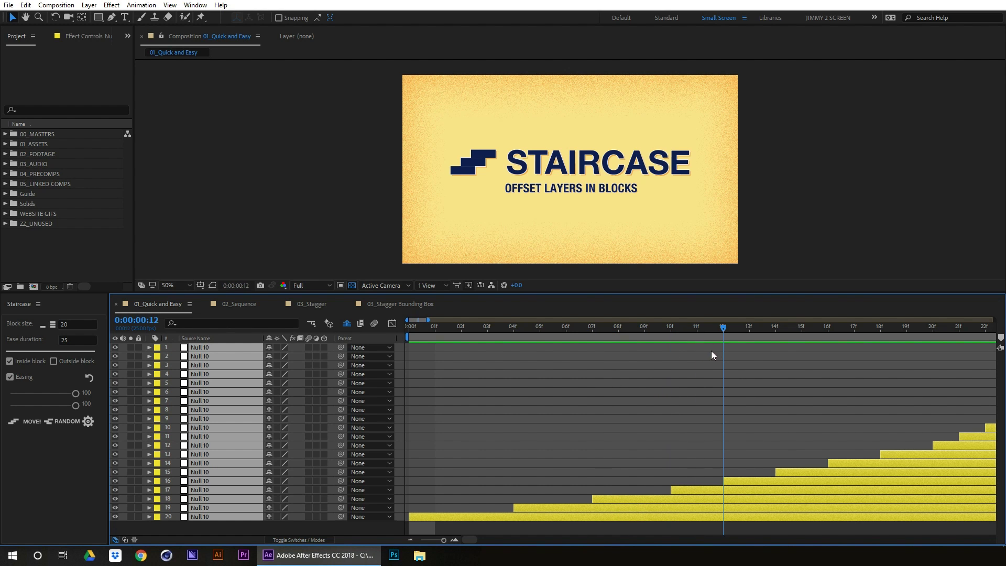
Review the curved staircase at second-level zoom, then reopen the Staircase settings
left_click(412, 540)
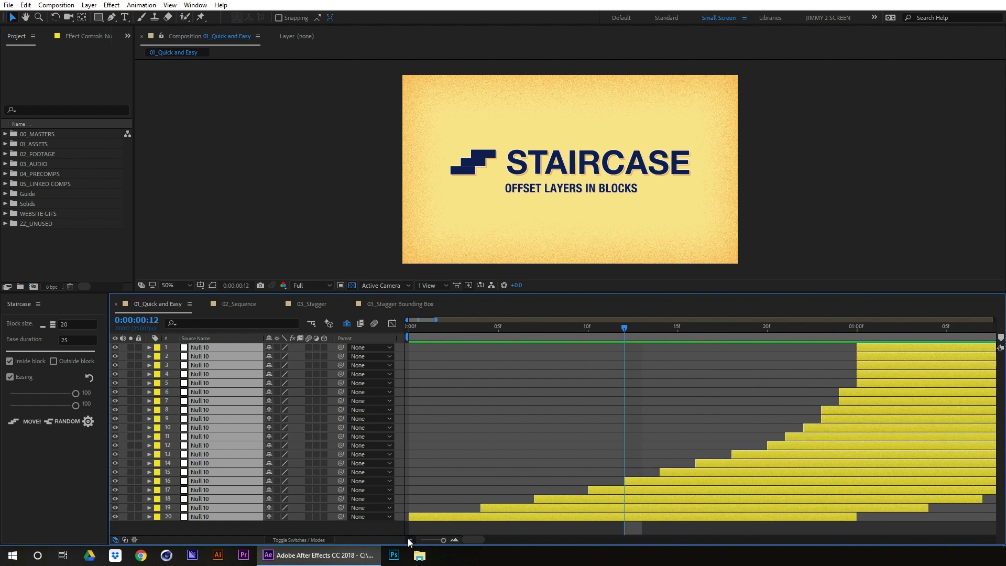
left_click(411, 541)
left_click(684, 327)
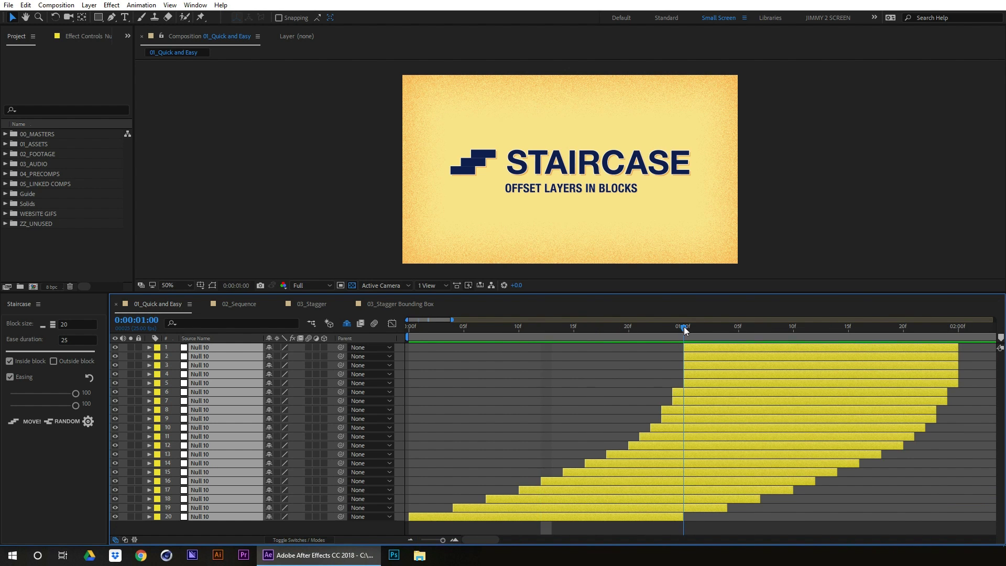
left_click(454, 540)
left_click(410, 540)
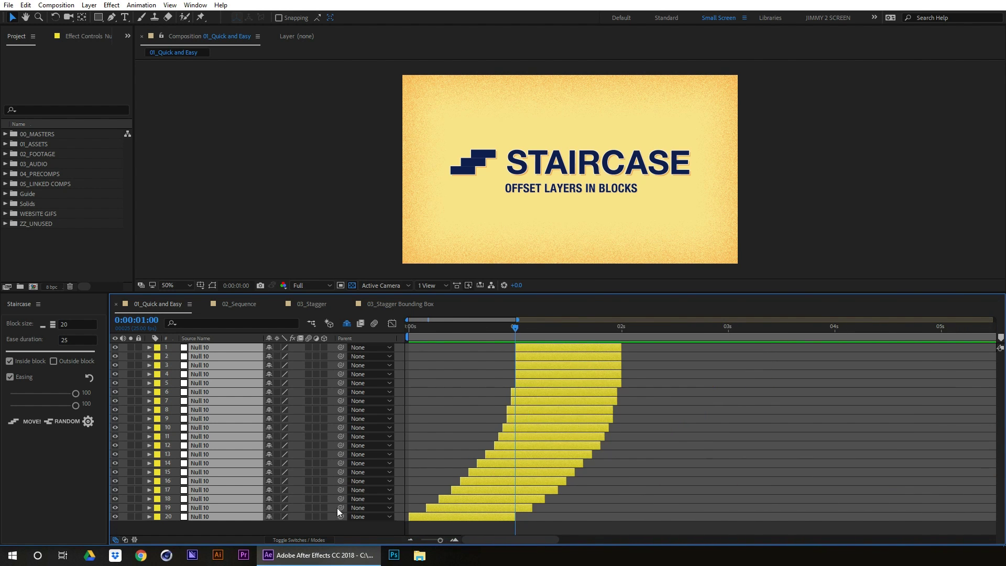
left_click(89, 421)
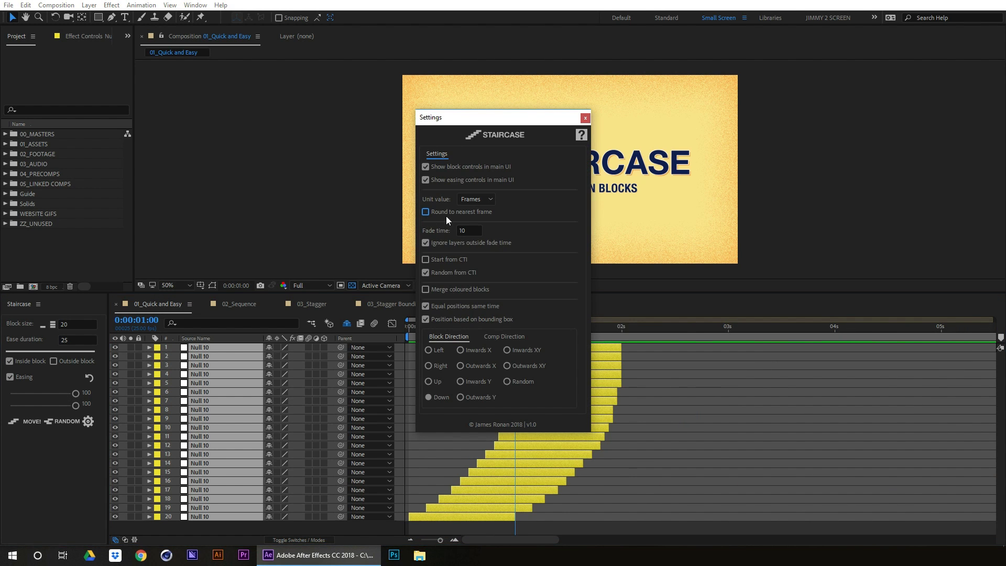
Close the settings and reapply the eased stagger, reviewing it at frame and second zoom
left_click(585, 118)
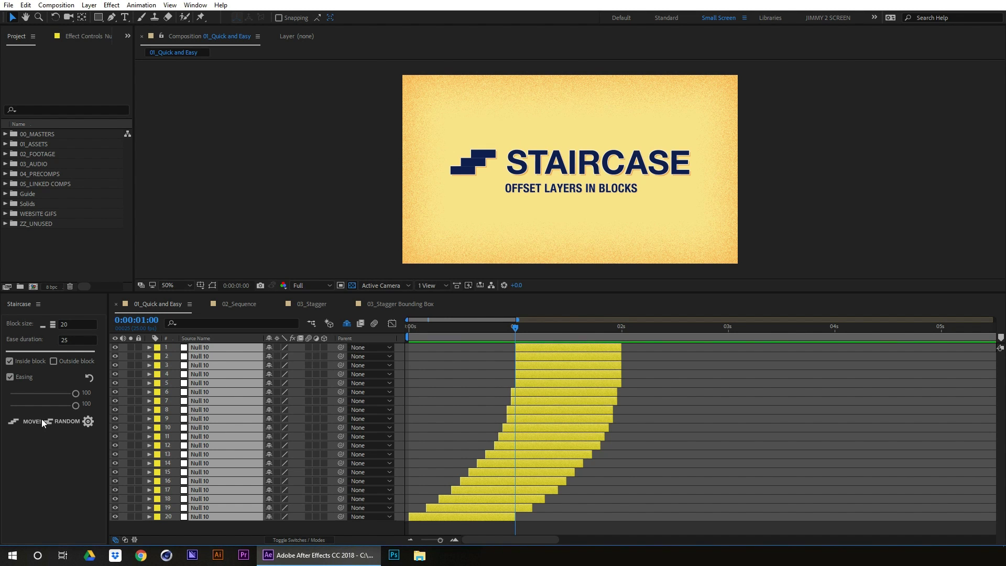
left_click(20, 422)
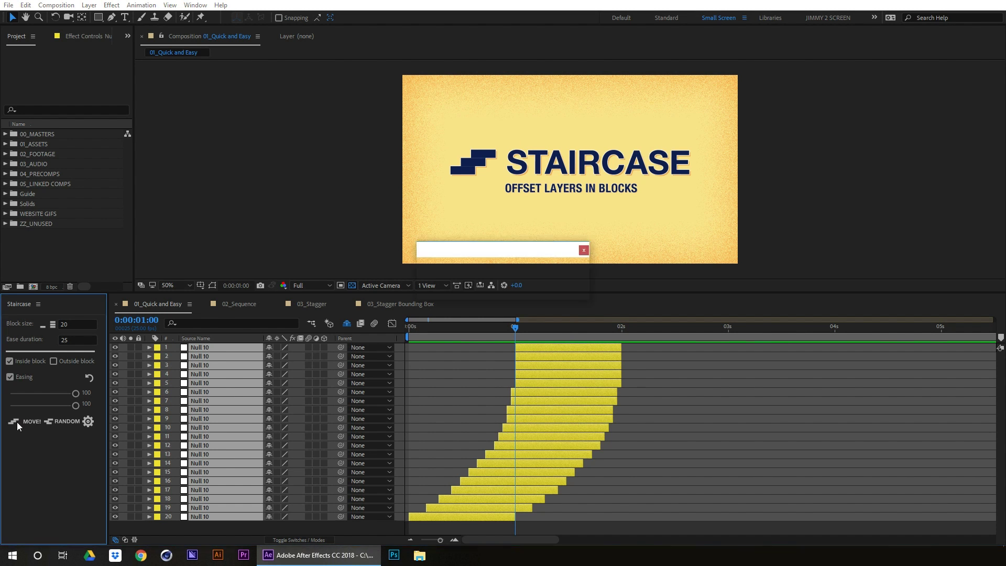
left_click(454, 540)
left_click(410, 540)
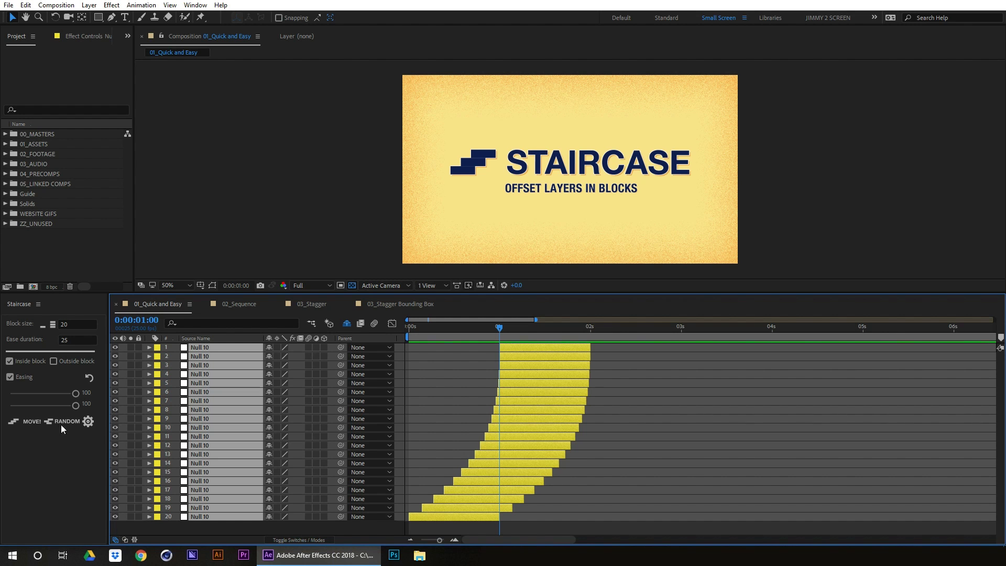
Undo the stagger so all layers start at frame 0, and deselect them
key("Home")
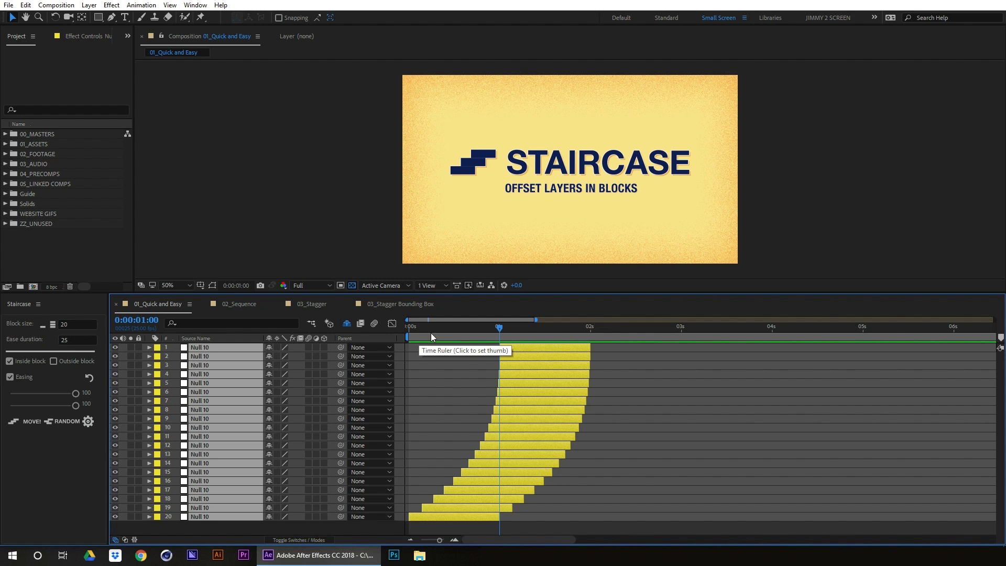
key("ctrl+z")
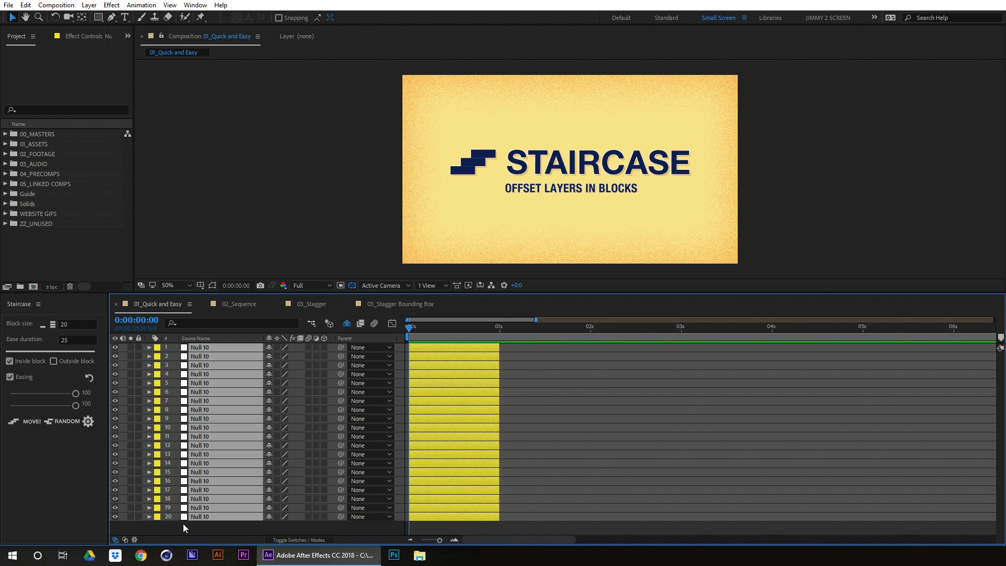
left_click(186, 528)
Give layers 1–10 the Red label
left_click(196, 349)
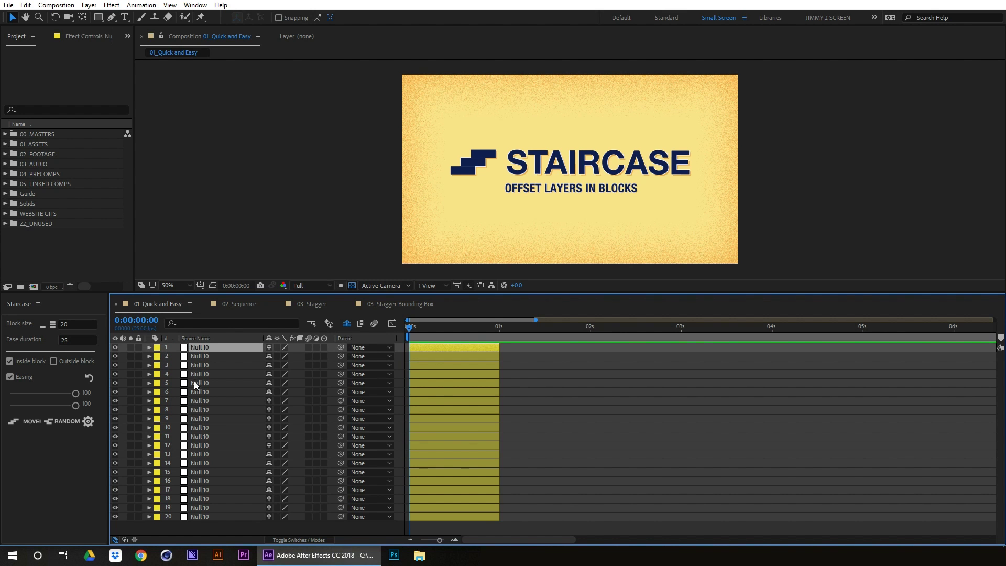
left_click(197, 429, "shift")
left_click(157, 428)
left_click(170, 252)
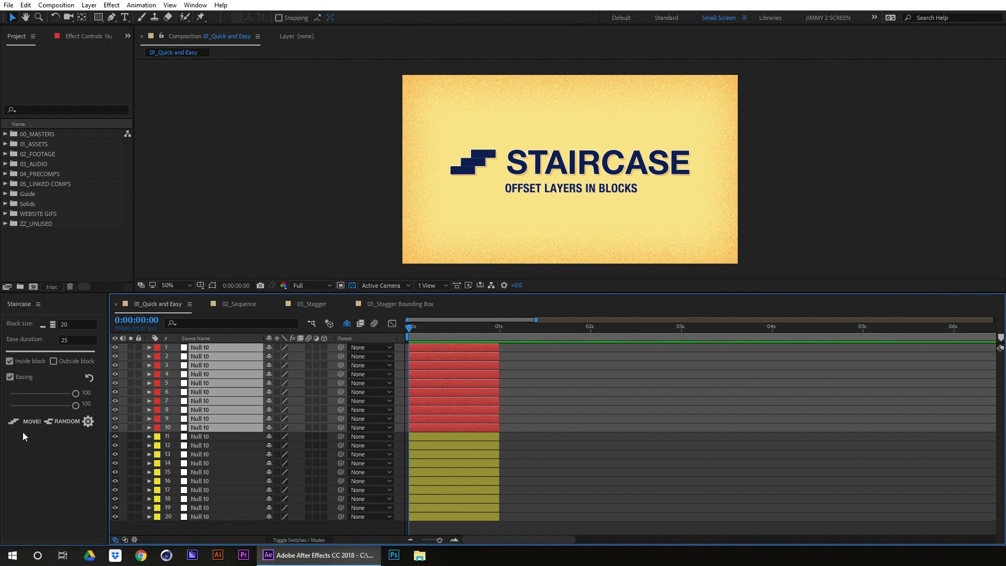
Select all 20 layers, clear the Block size value and run the Staircase stagger
left_click(198, 517, "shift")
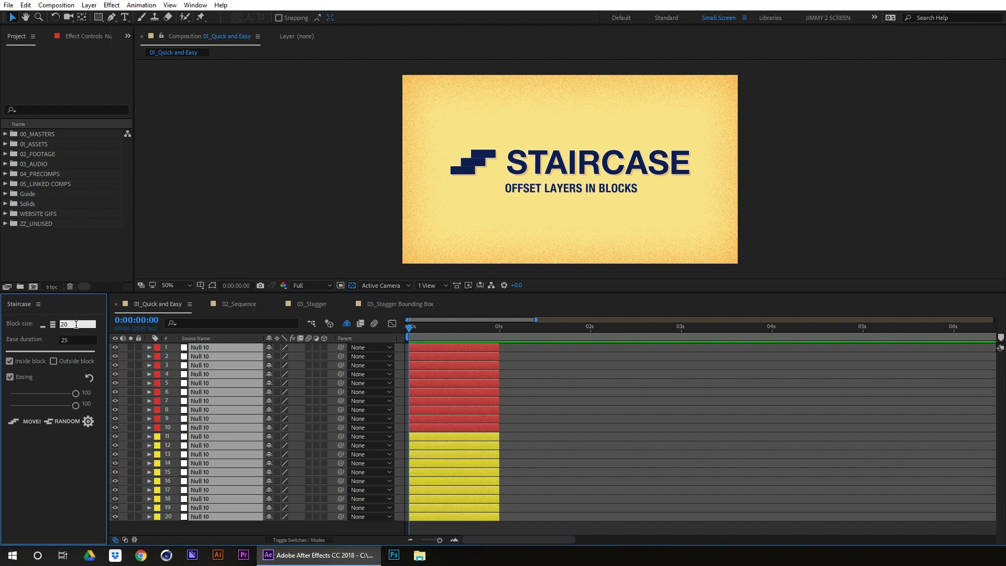
left_click(70, 324)
key("BackSpace")
left_click(24, 422)
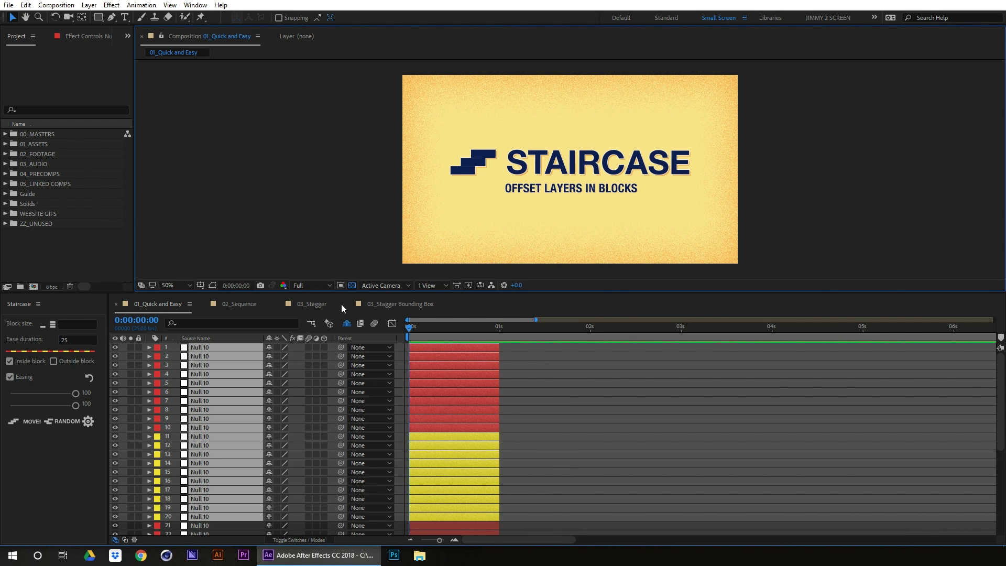
Enlarge the timeline, select all layers and stagger them with Staircase's MOVE!
left_click_drag(343, 292, 332, 149)
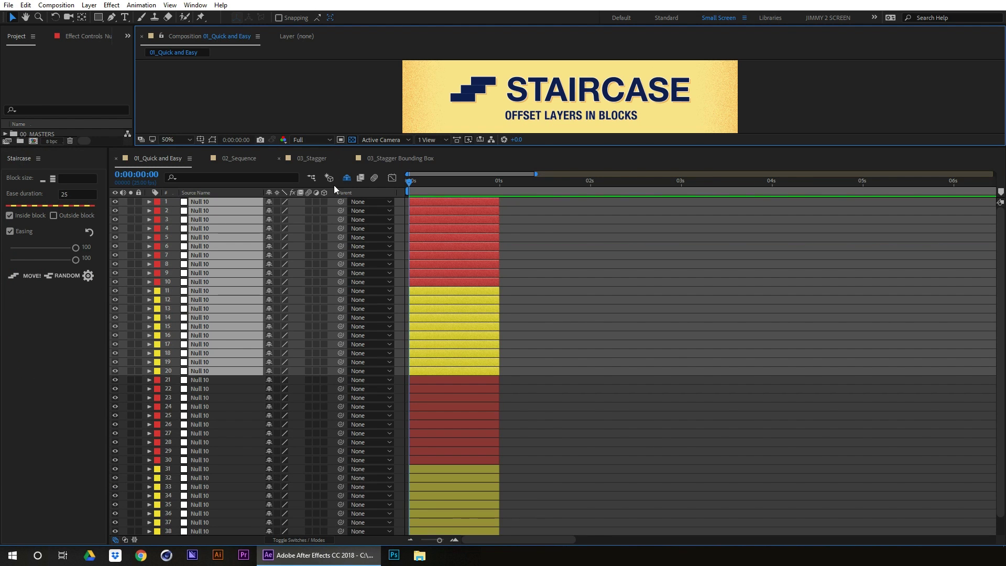
key("ctrl+a")
left_click(27, 275)
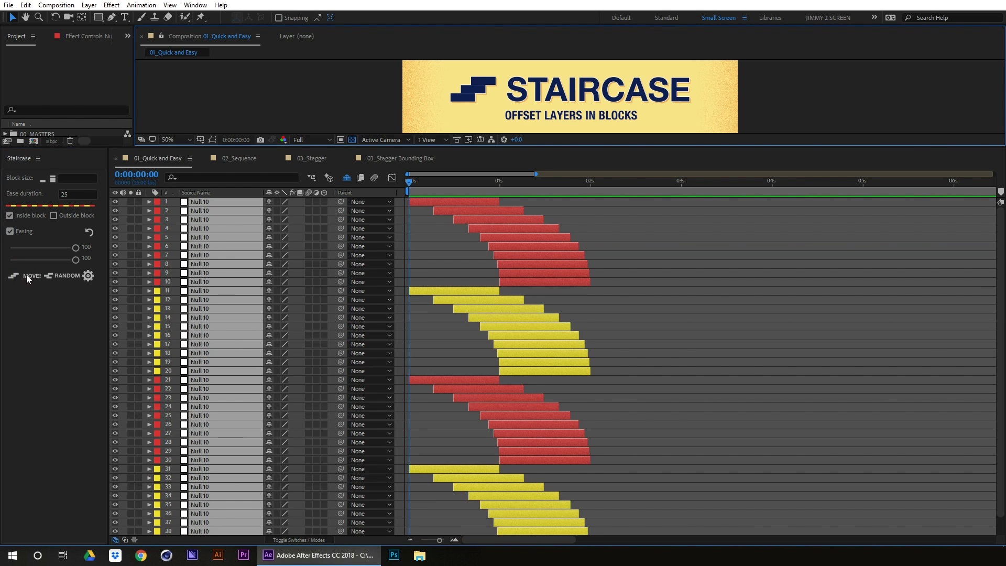
Scrub through the staggered timing, return the playhead to the start and restore the panel size
left_click_drag(408, 184, 452, 208)
scroll(459, 327, "down", 1)
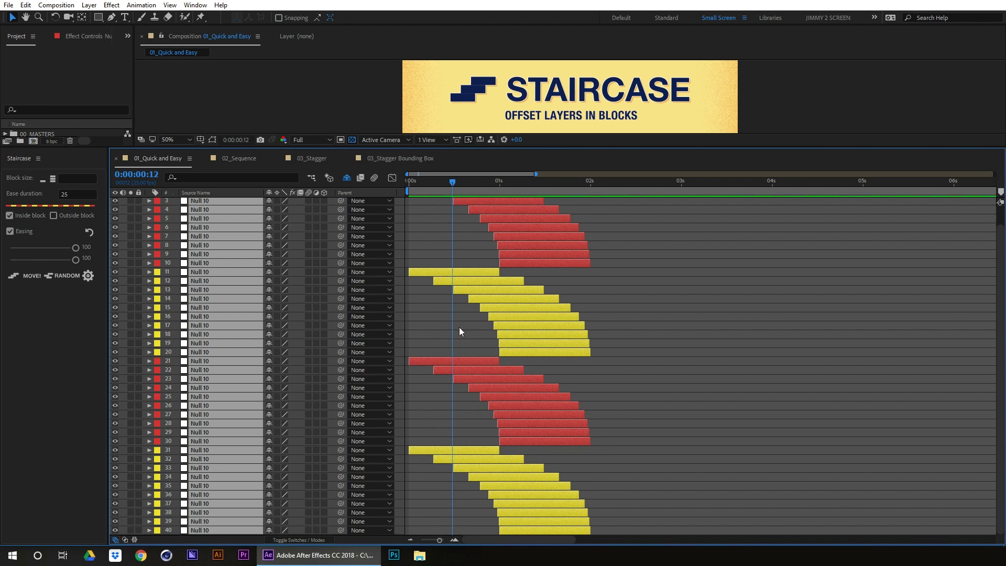
scroll(459, 332, "up", 1)
key("Home")
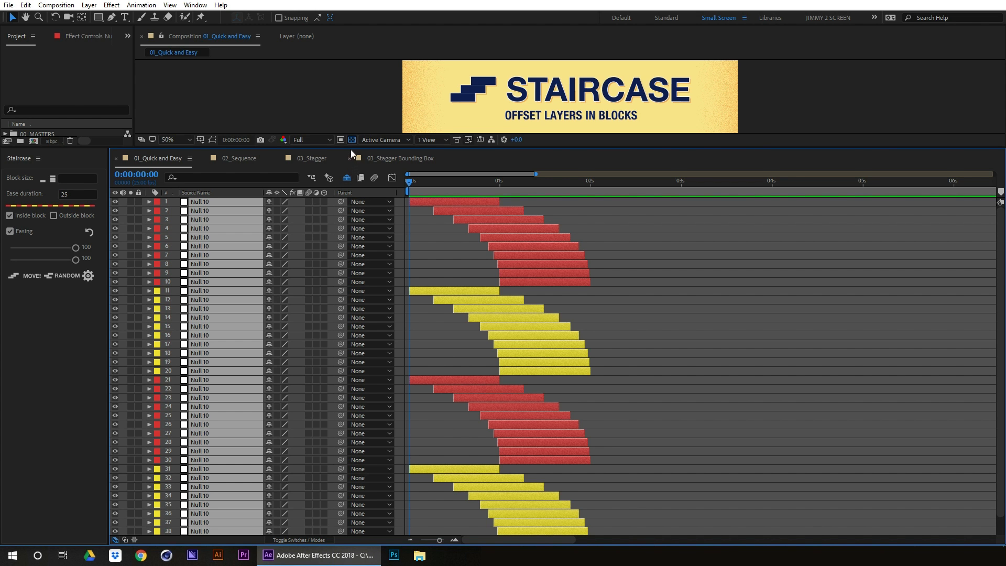
left_click_drag(350, 149, 353, 284)
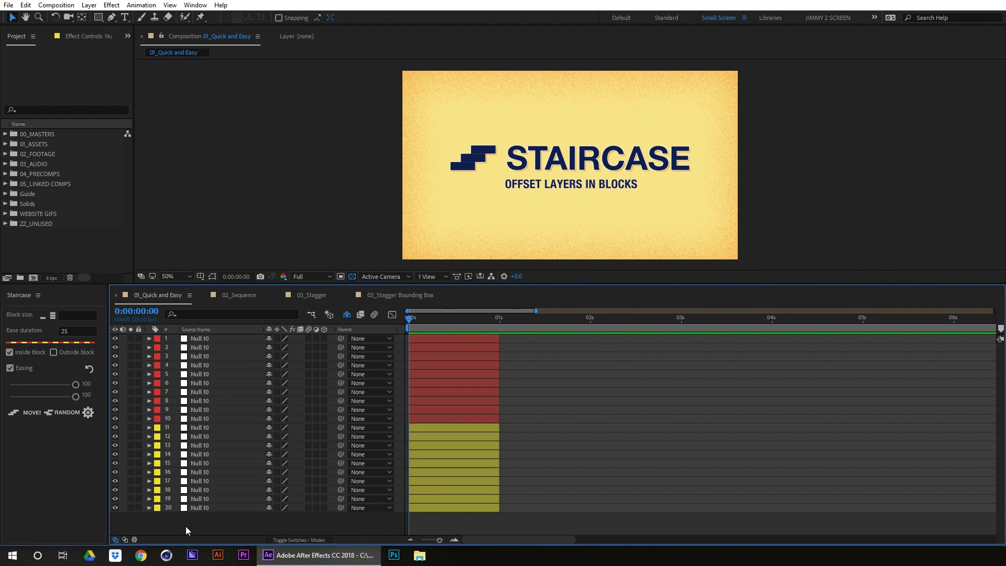
Relabel all 20 null layers Yellow
left_click(196, 506)
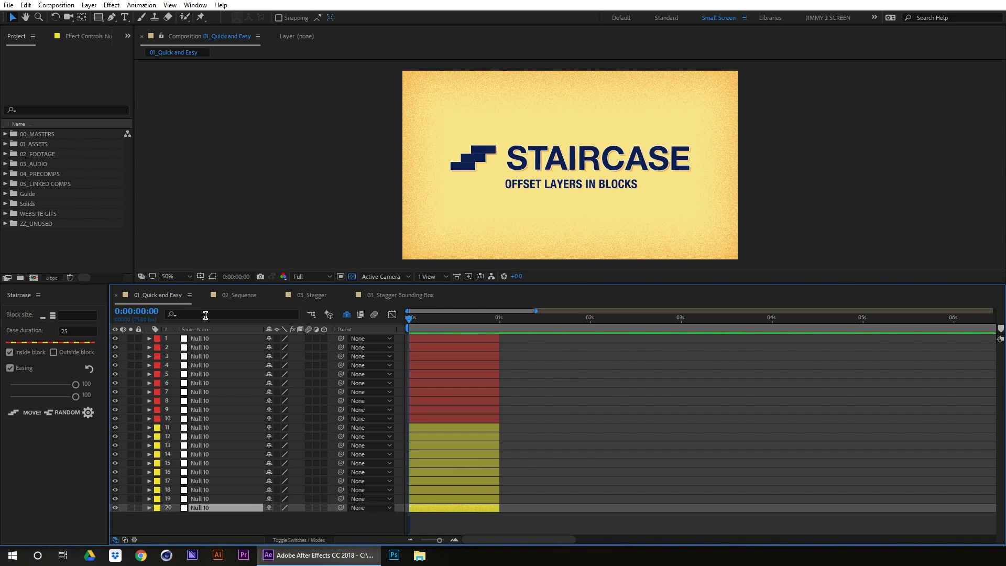
left_click(198, 341, "shift")
left_click(158, 339)
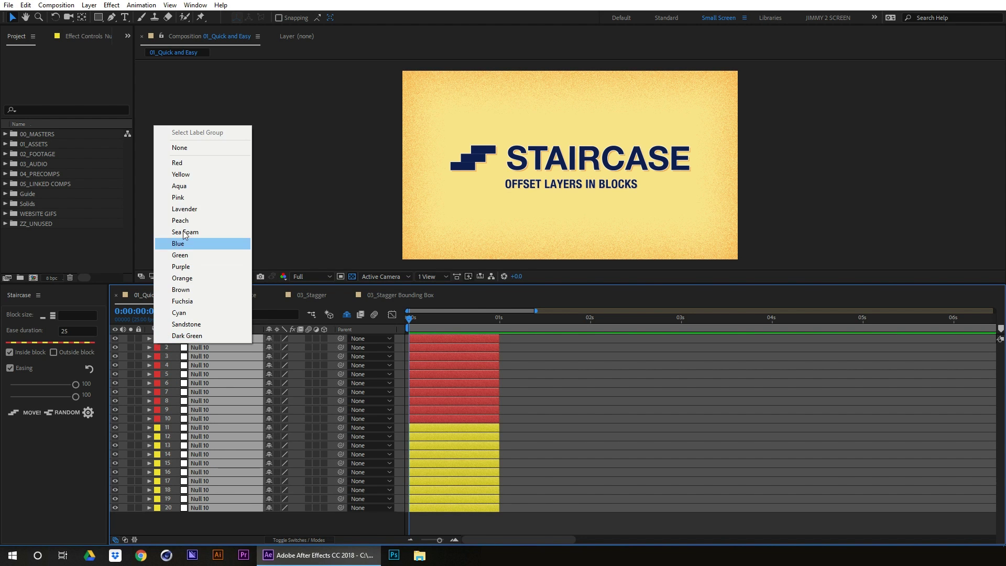
left_click(173, 186)
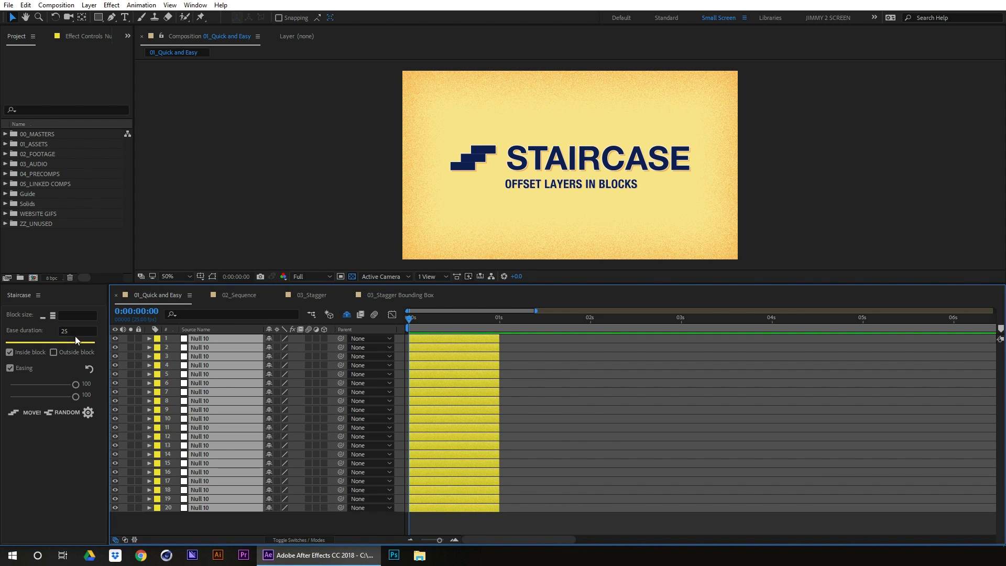
Stagger the layers with Outside block checked and a block size of 2
left_click(53, 352)
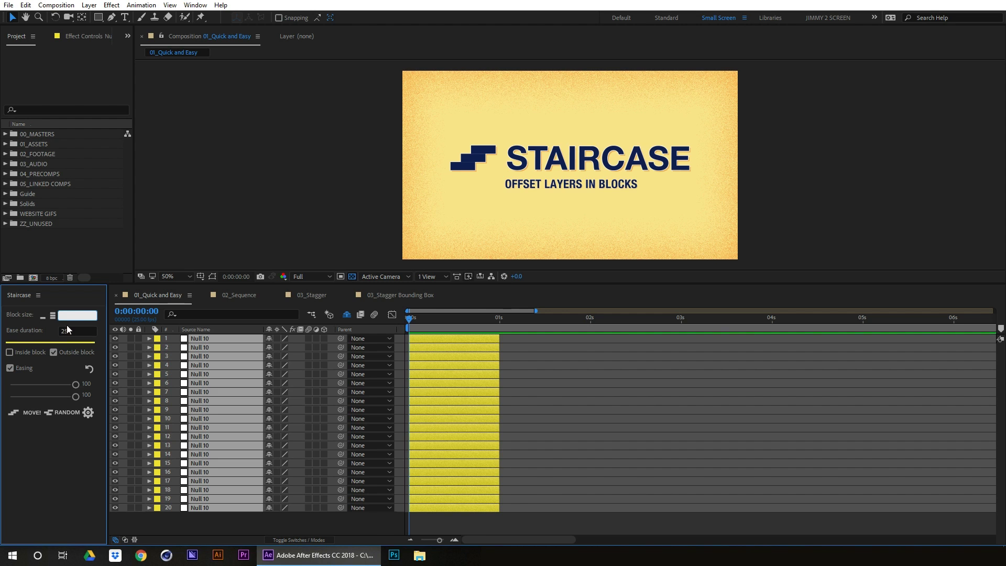
type("2")
left_click(24, 411)
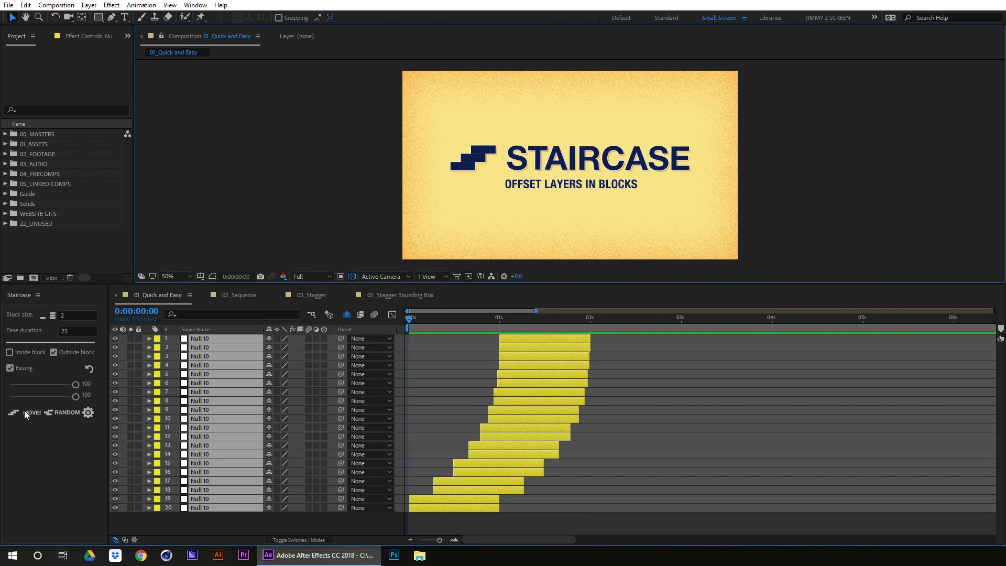
left_click(454, 538)
Zoom the timeline in and scrub from frame 7 back to frame 0 to preview
left_click(455, 537)
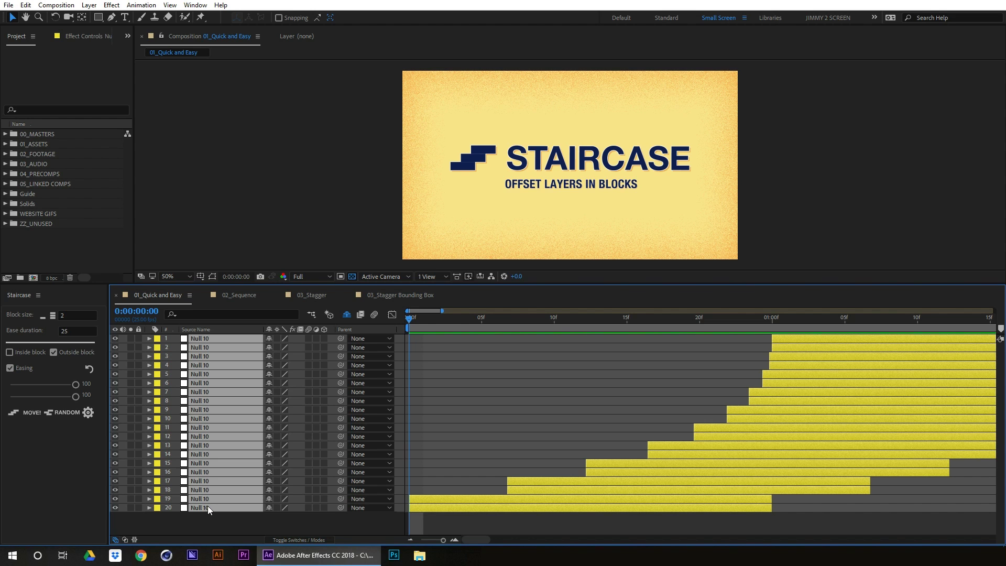
left_click(510, 323)
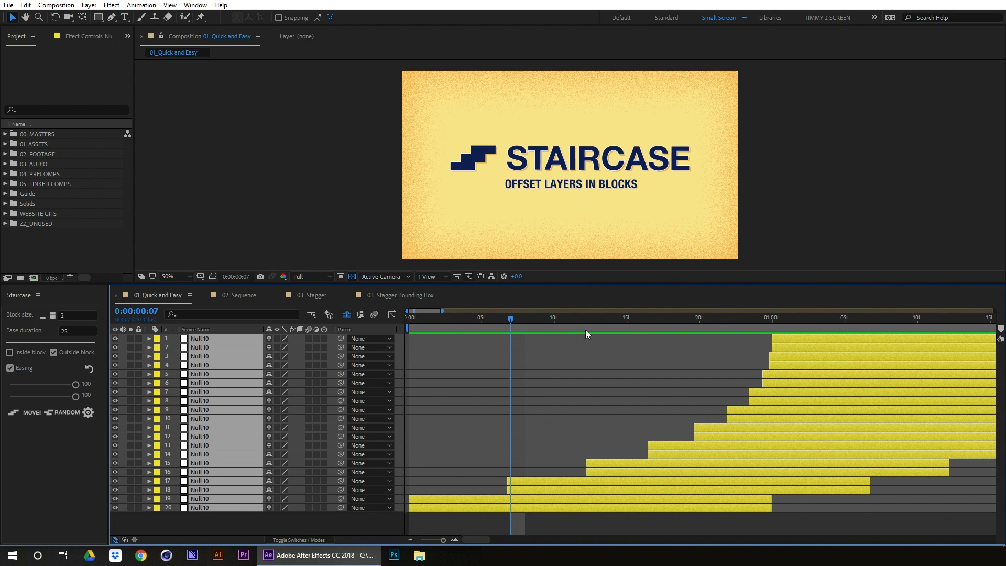
left_click_drag(590, 324, 335, 392)
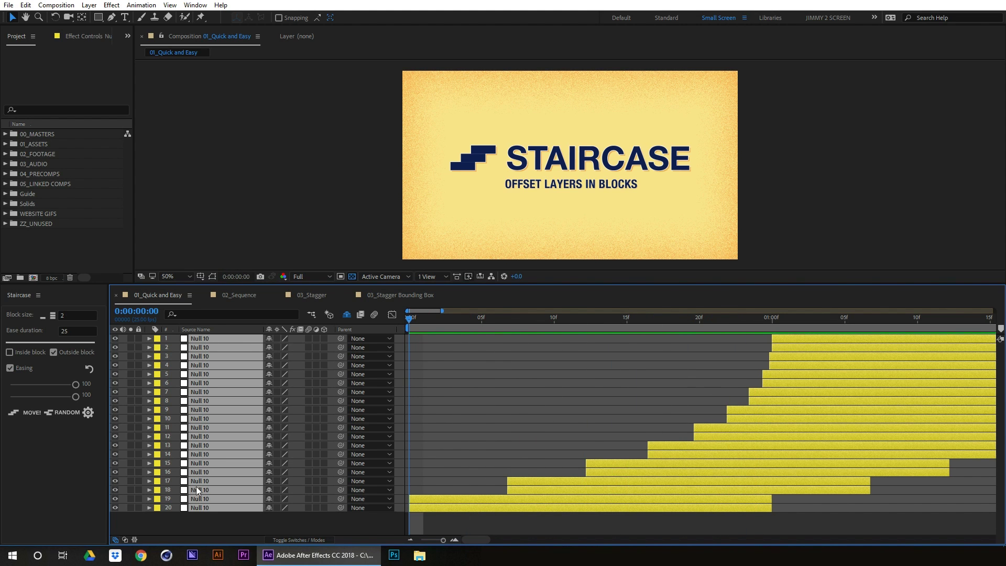
Give layers 10–20 the Red label
left_click_drag(230, 471, 189, 355)
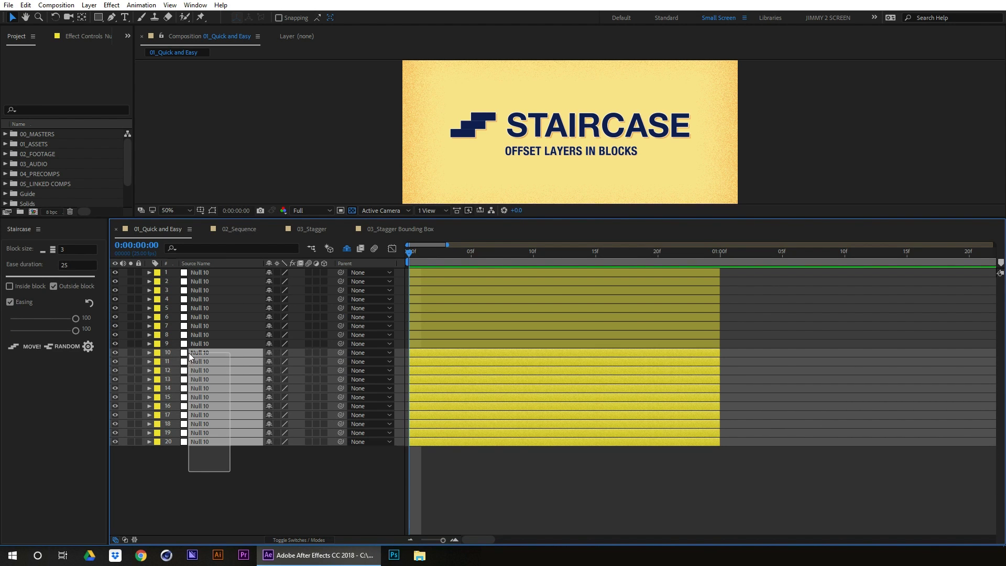
left_click(157, 352)
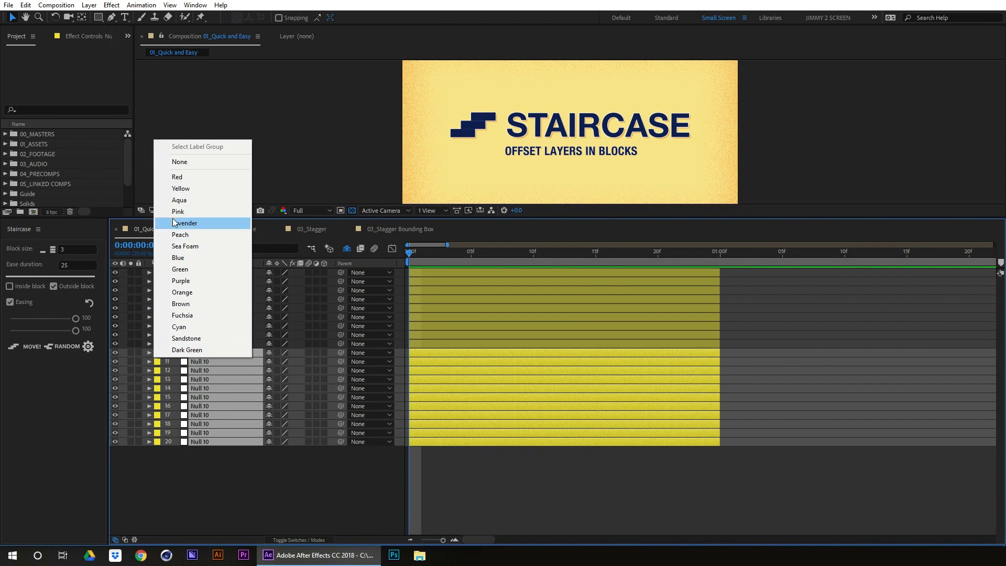
left_click(199, 178)
Duplicate all 20 layers to make 40, enlarge the timeline and open Staircase settings
left_click(198, 273)
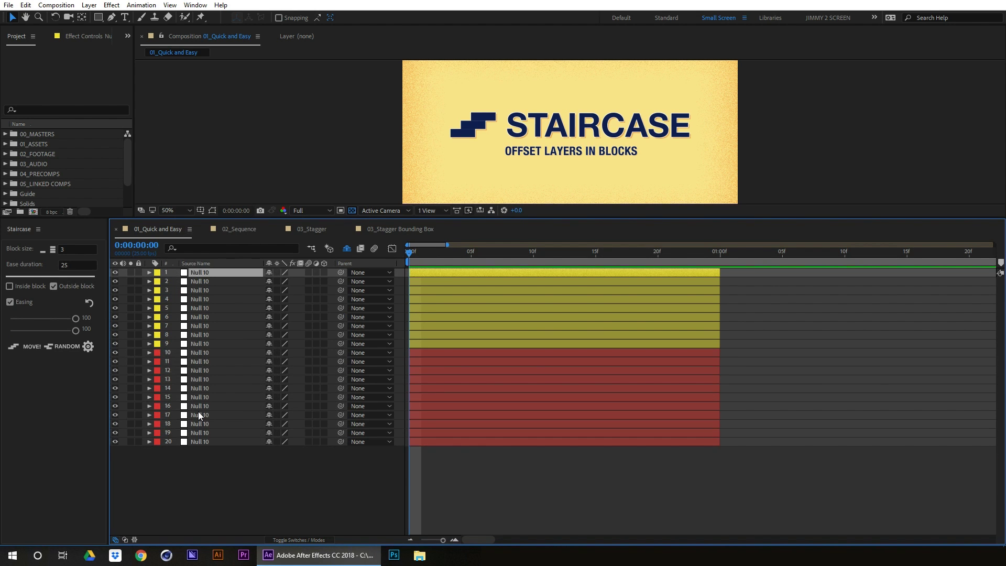
left_click(197, 442, "shift")
key("ctrl+d")
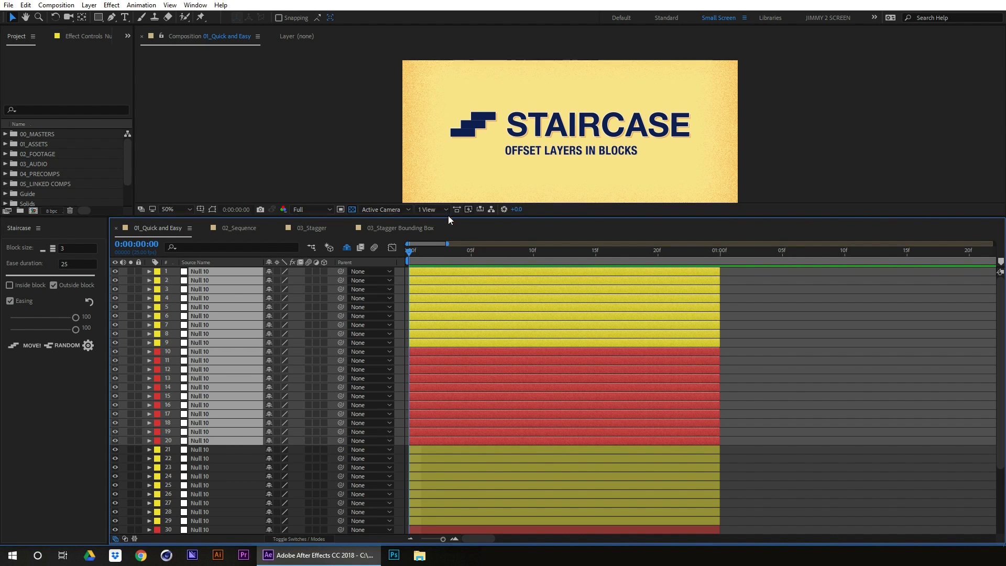
left_click_drag(448, 216, 442, 120)
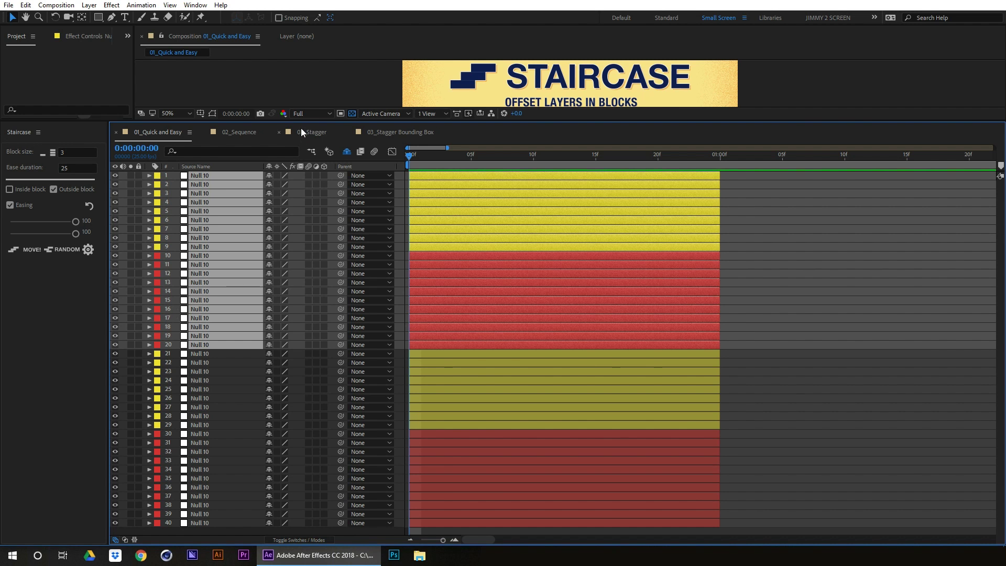
left_click_drag(304, 122, 304, 112)
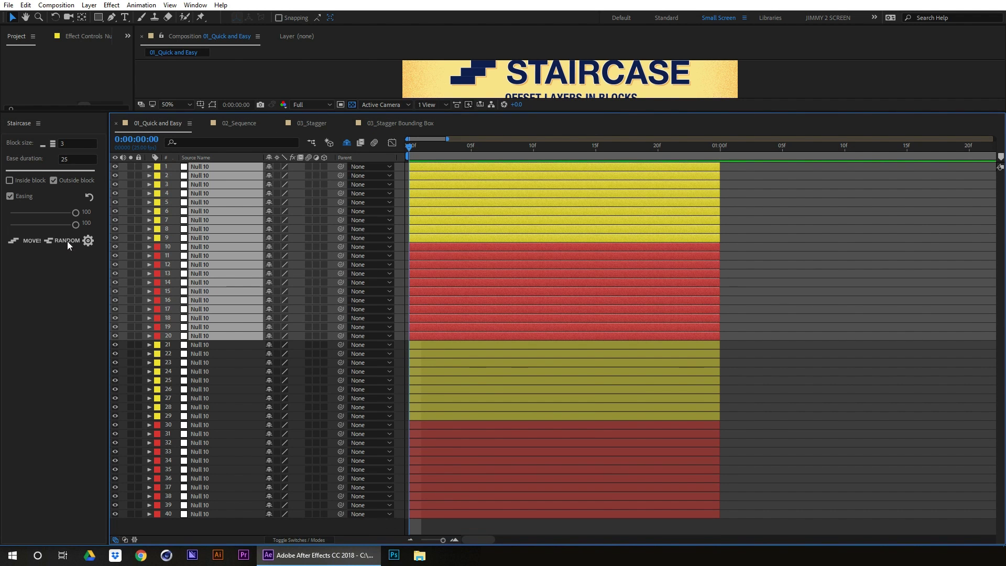
left_click(88, 241)
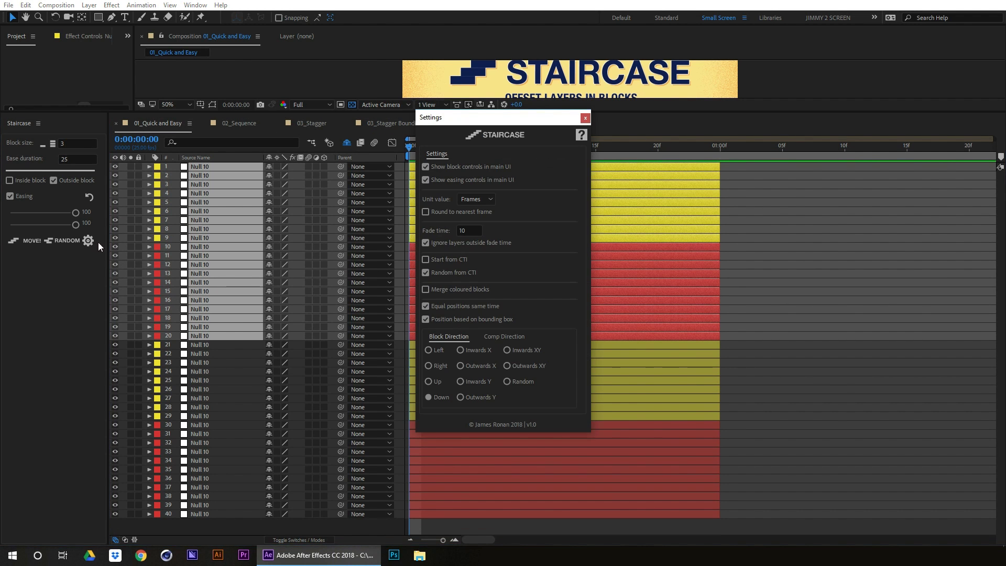
Enable Merge coloured blocks, close settings, select all 40 layers and clear Block size
left_click(426, 290)
left_click(586, 117)
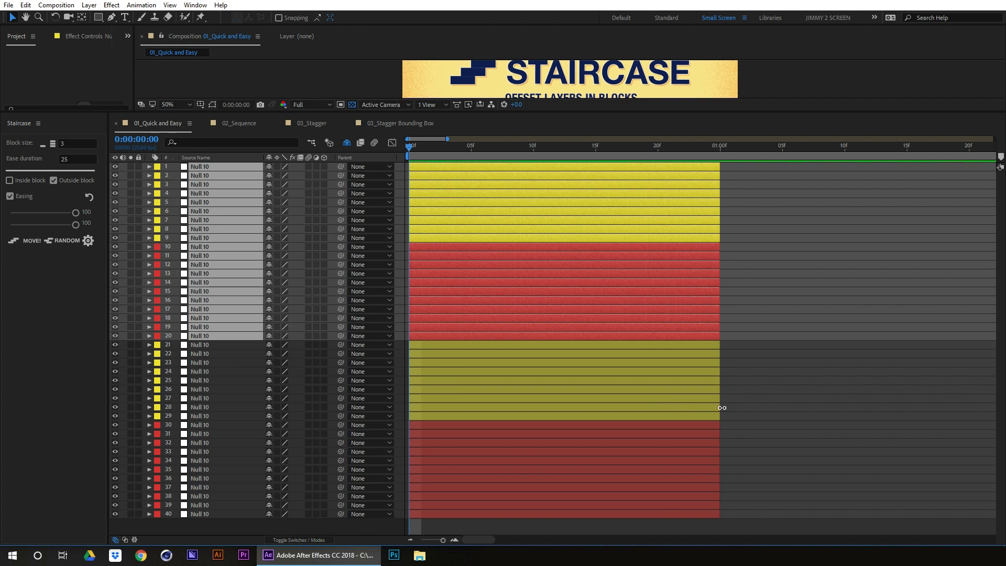
left_click(761, 414)
key("ctrl+a")
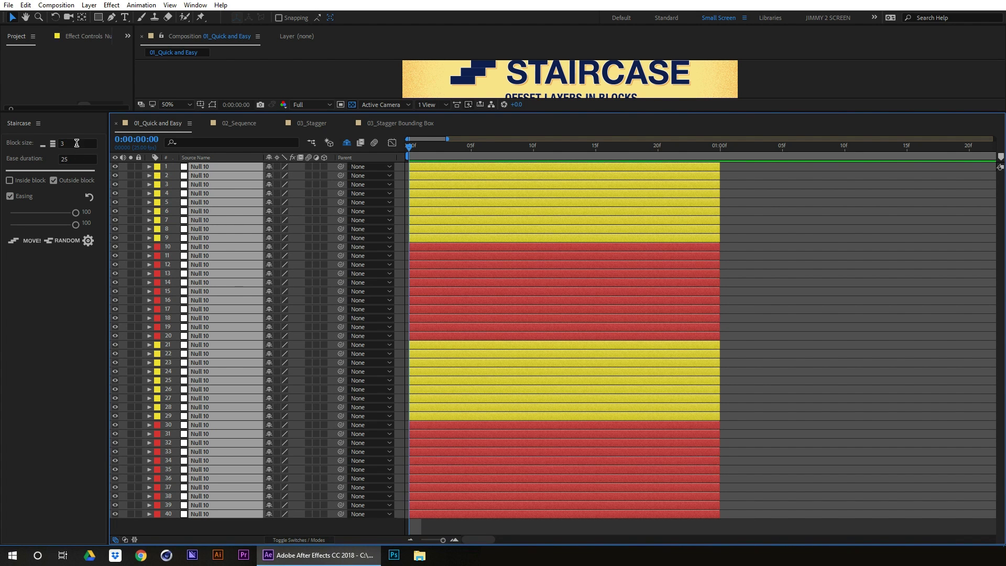
left_click(77, 143)
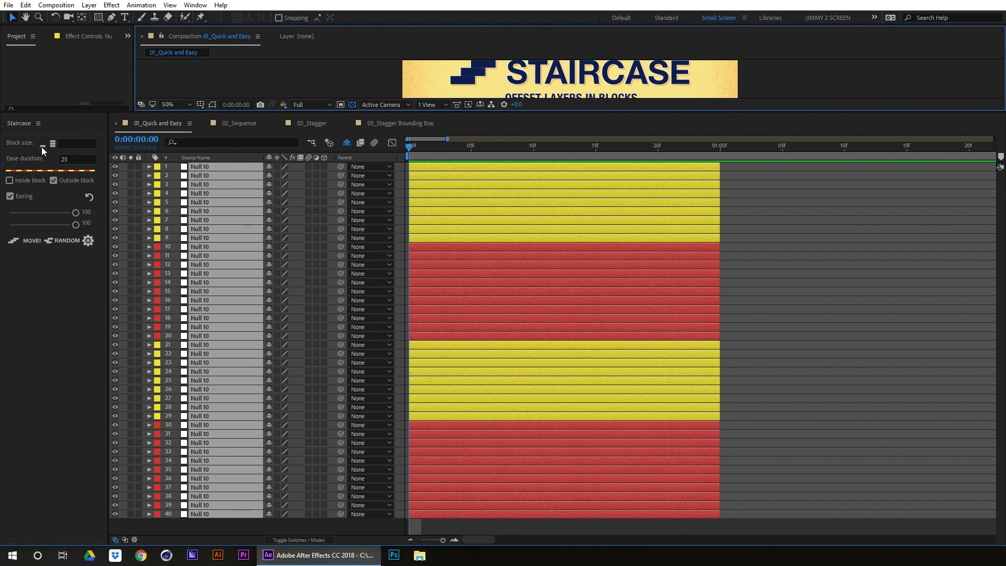
Check Inside block and run MOVE! to stagger each colour block separately
left_click(23, 180)
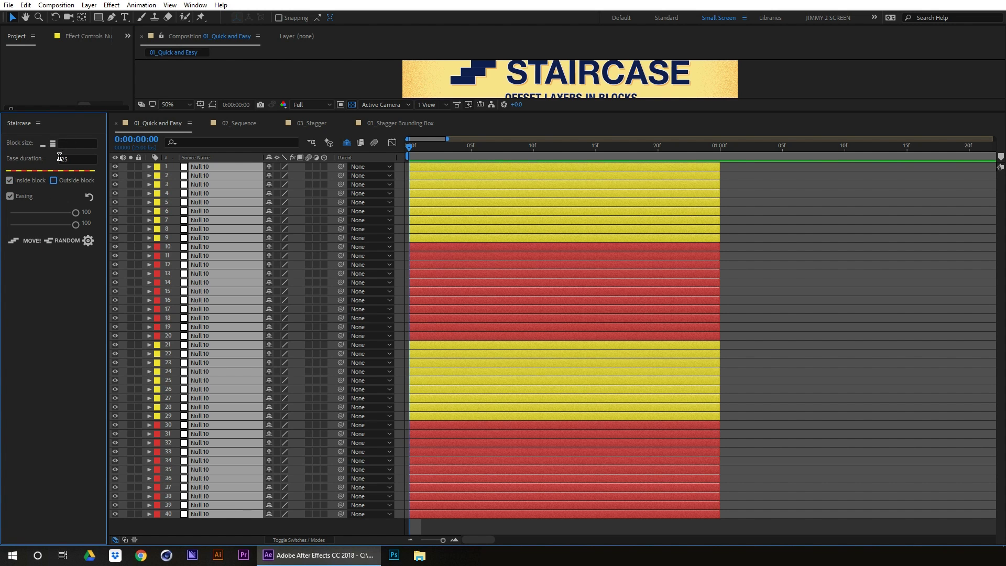
left_click(29, 240)
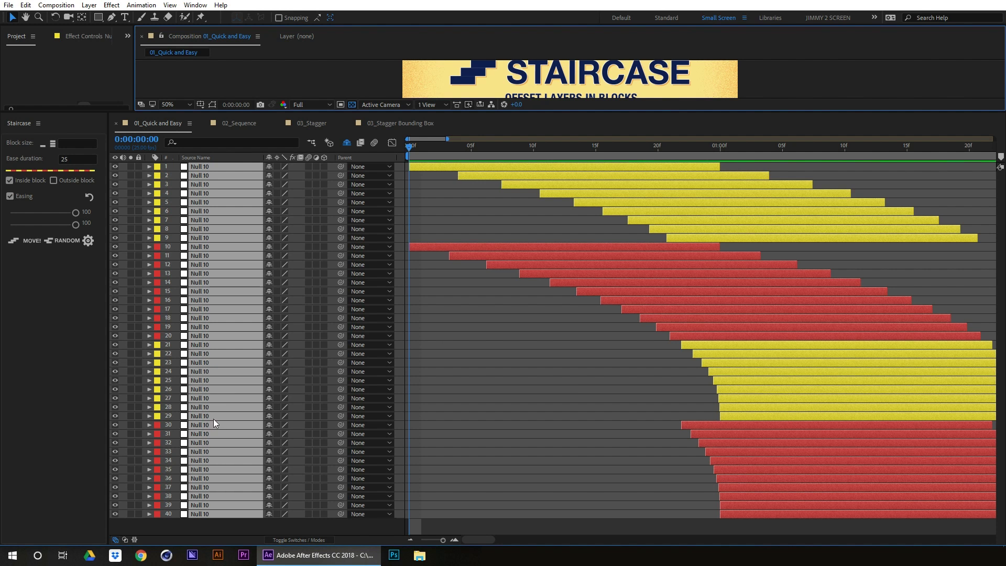
left_click(591, 382)
left_click(711, 345)
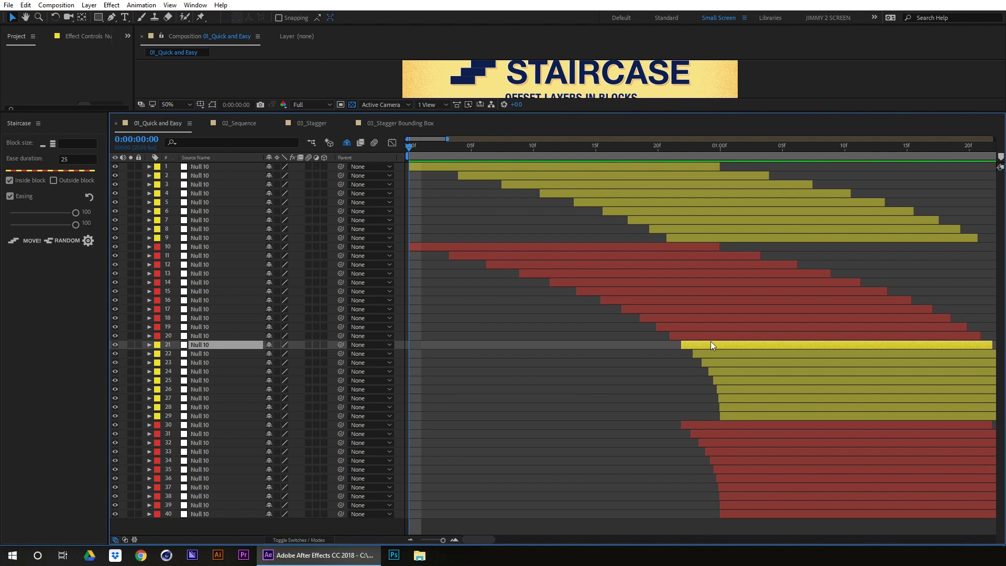
left_click(733, 415, "shift")
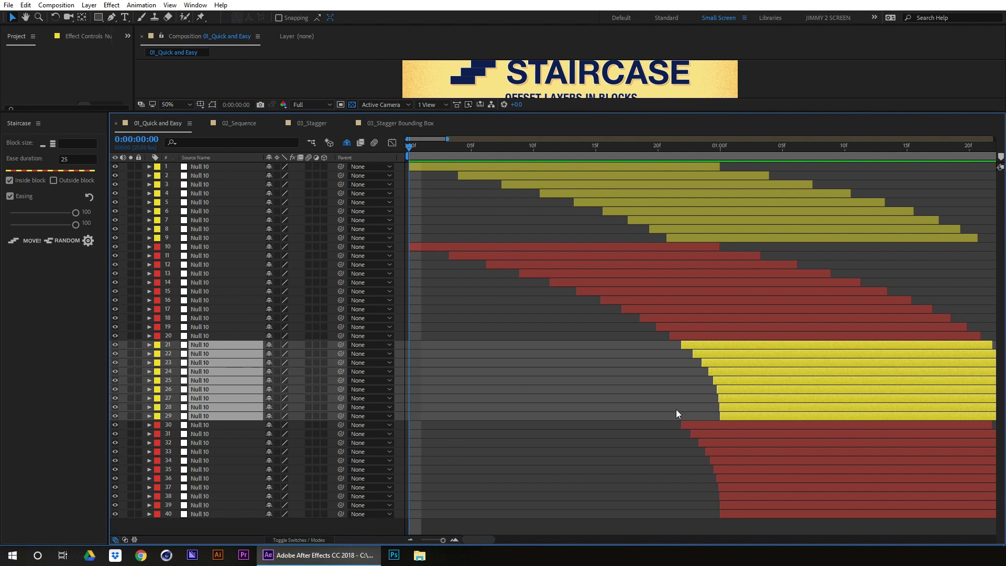
left_click_drag(206, 336, 208, 244)
left_click(664, 254)
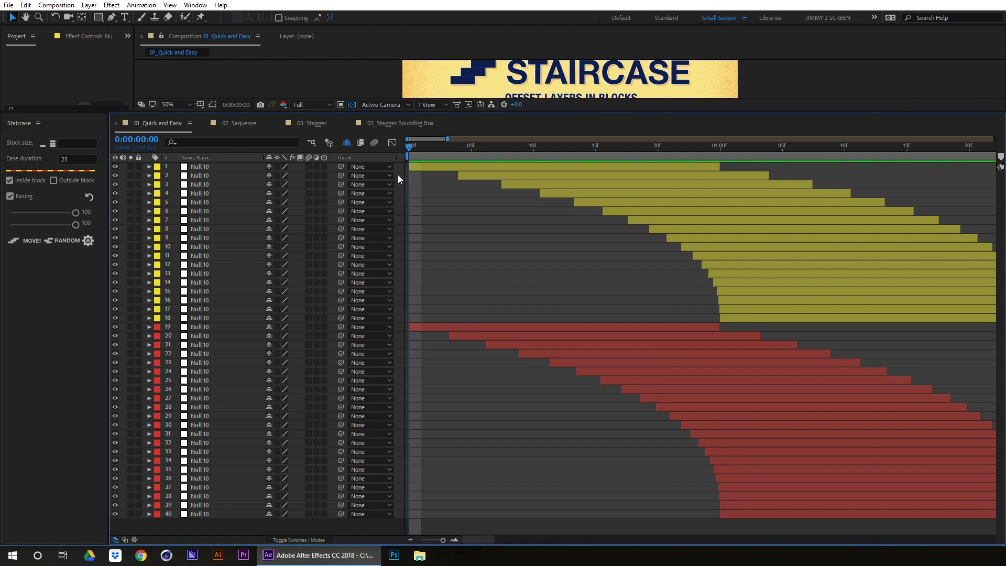
key("ctrl+z")
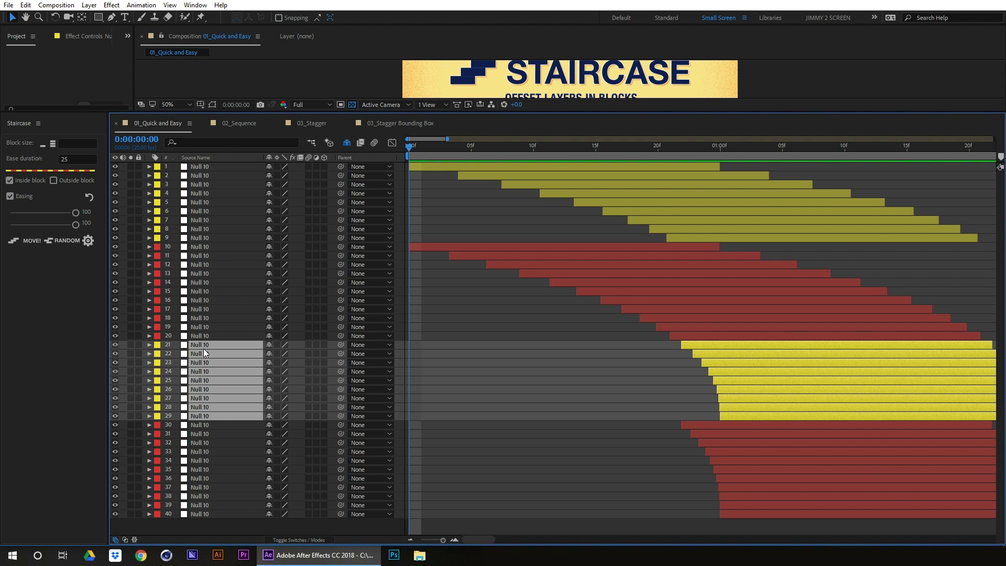
Move layers 21–29 up to positions 10–18 and turn off Merge coloured blocks
left_click_drag(204, 348, 200, 241)
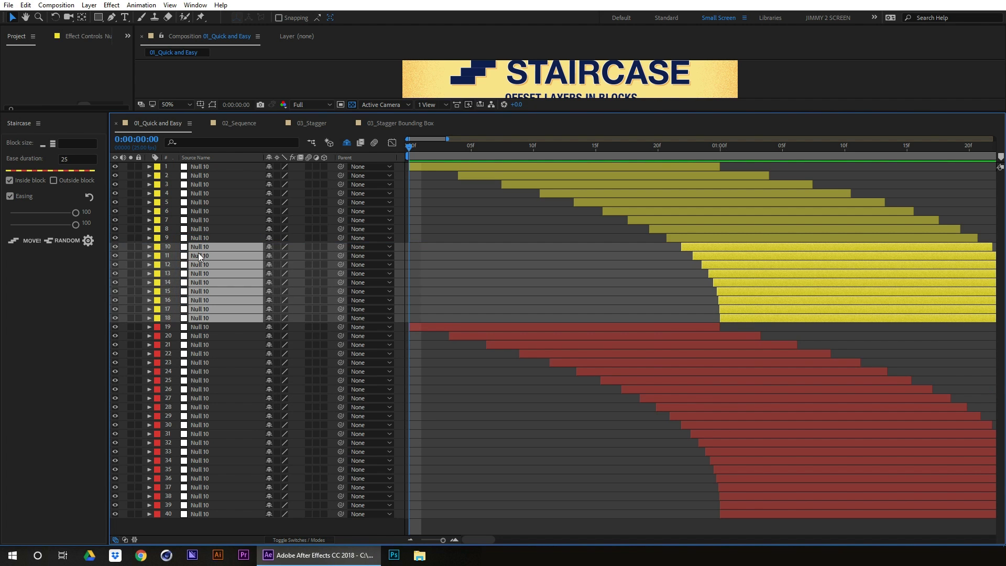
left_click(89, 241)
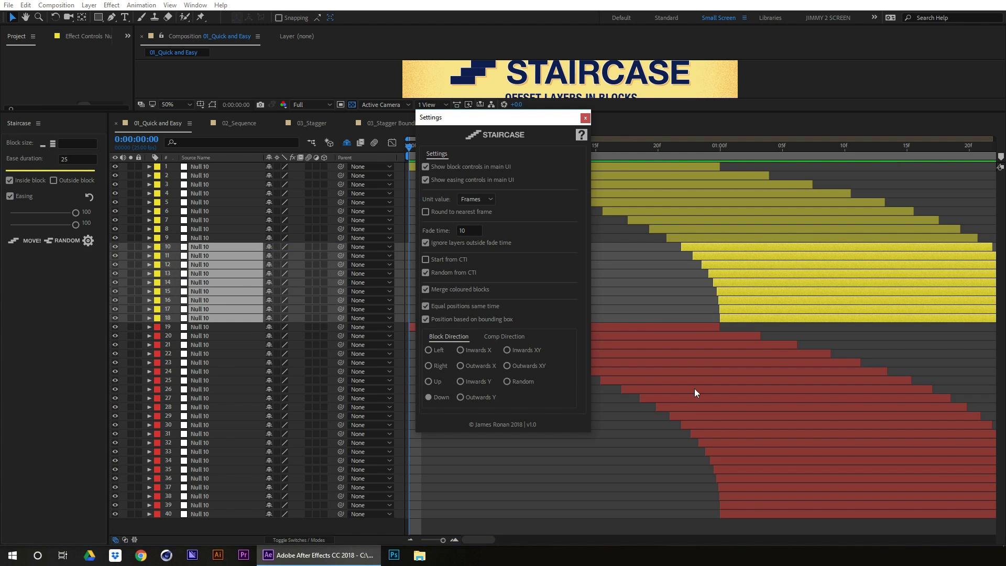
left_click(426, 290)
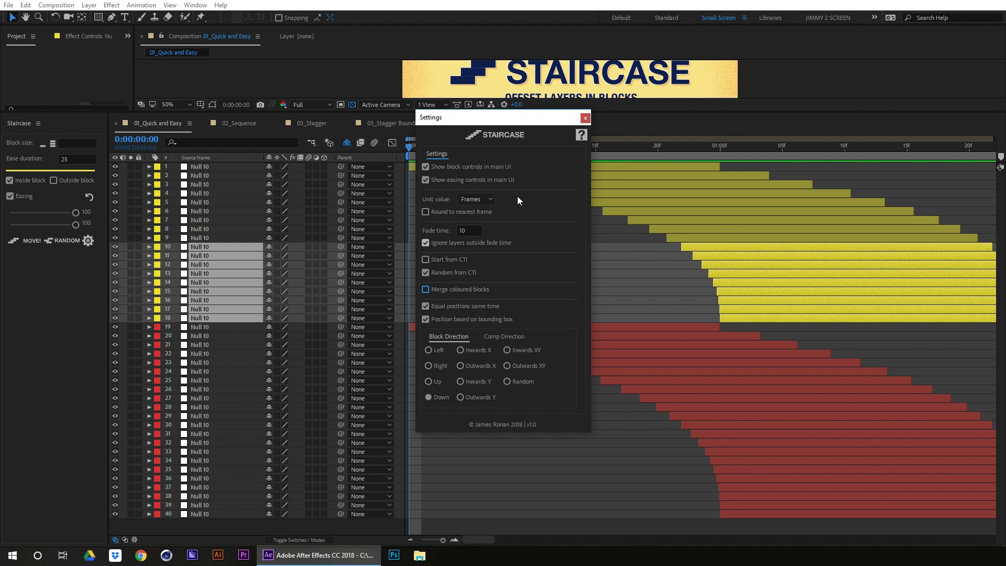